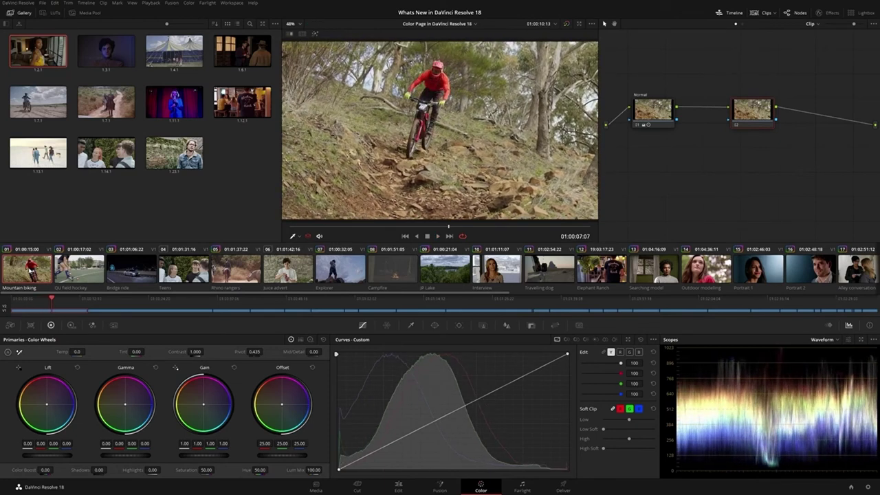
# Step: Track an Object Mask on the mountain biker and lower contrast so the surroundings go grey
pyautogui.click(482, 326)
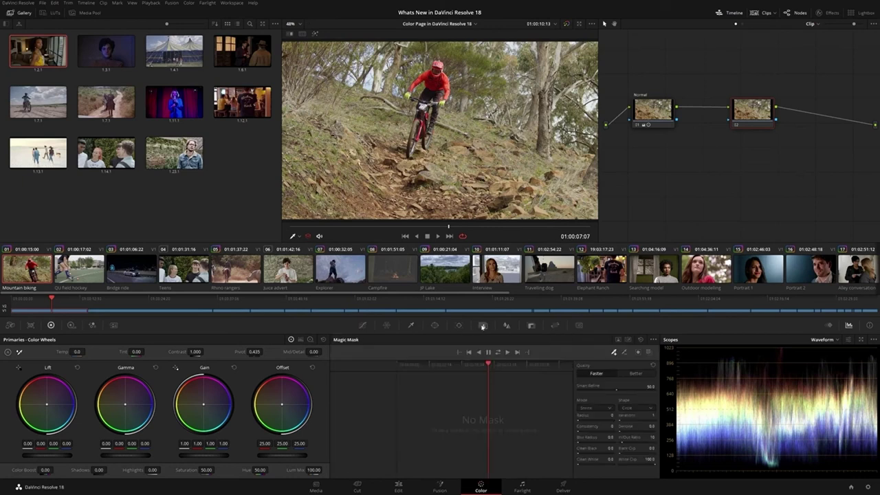
pyautogui.click(629, 341)
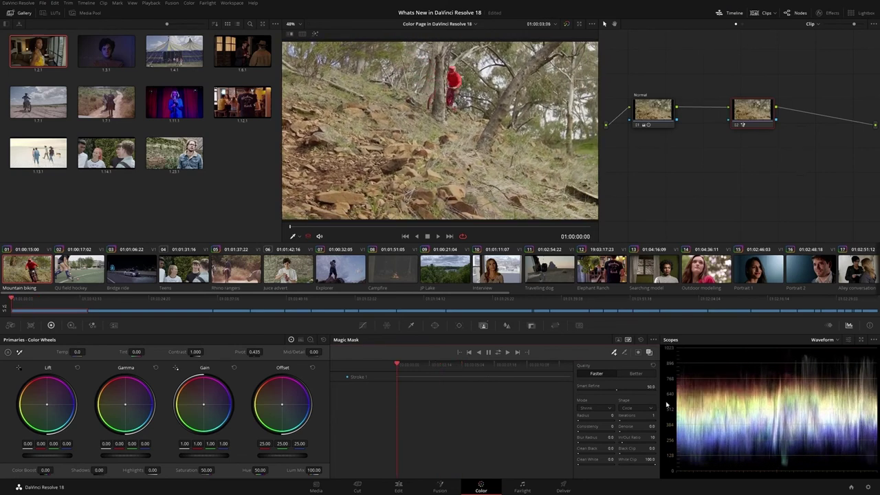
pyautogui.click(639, 352)
pyautogui.click(638, 352)
pyautogui.moveTo(205, 351); pyautogui.dragTo(196, 352)
pyautogui.press('space')
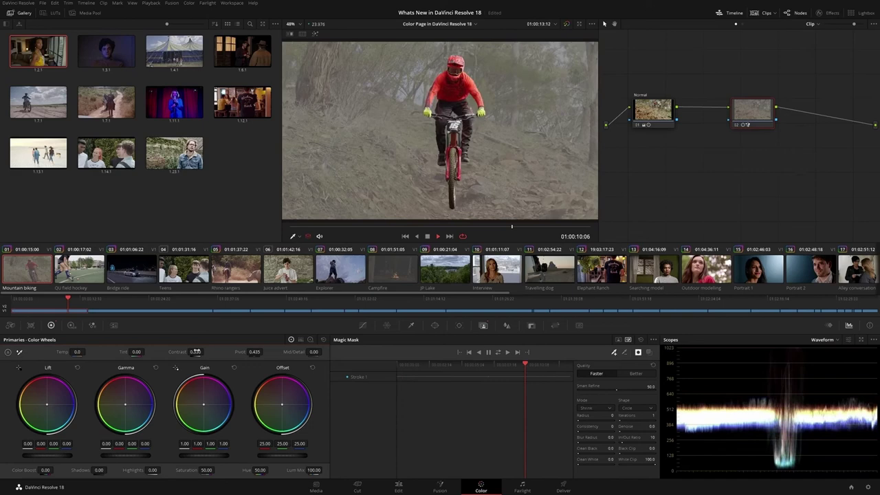
# Step: Mask the hockey field and player's leg, subtract the building and sky, and review the matte
pyautogui.click(83, 273)
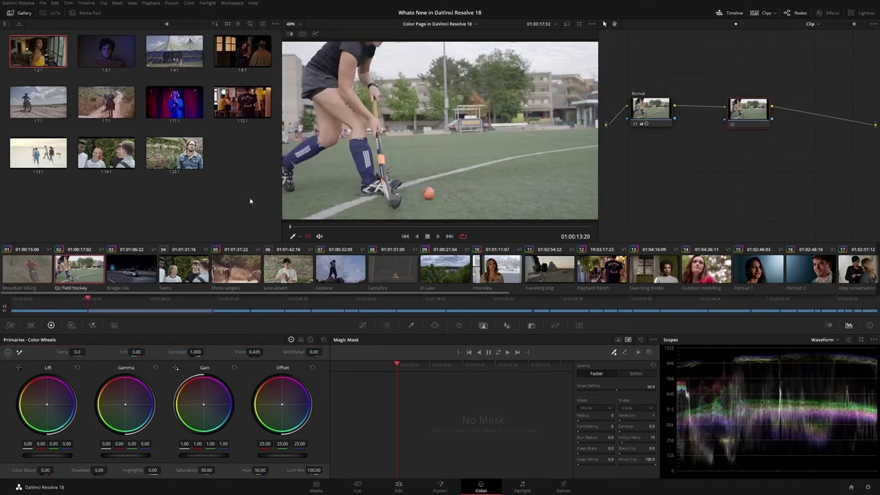
pyautogui.moveTo(346, 184)
pyautogui.mouseDown()
pyautogui.moveTo(528, 194)
pyautogui.moveTo(410, 143)
pyautogui.mouseUp()
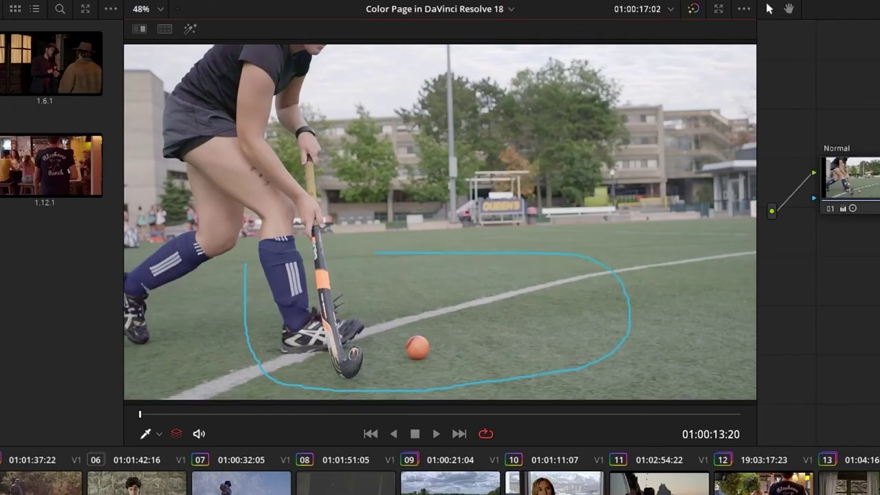
pyautogui.moveTo(304, 245); pyautogui.dragTo(307, 281)
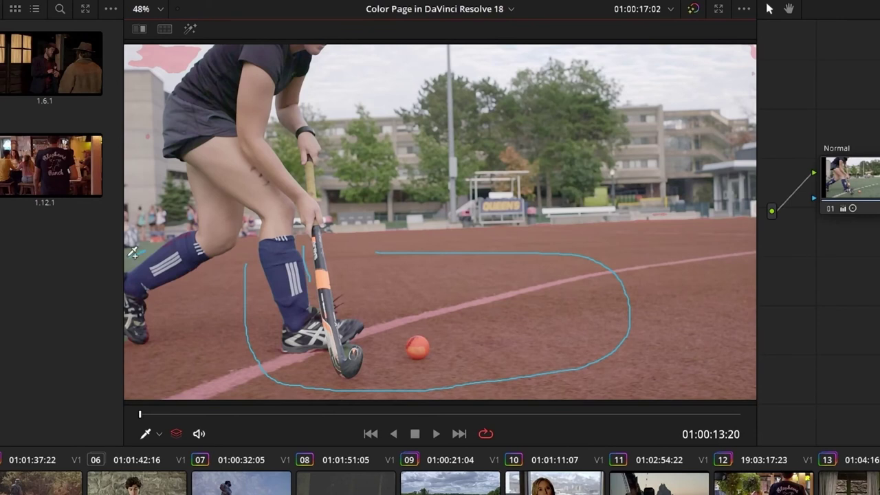
pyautogui.moveTo(147, 160); pyautogui.dragTo(130, 136)
pyautogui.moveTo(136, 81); pyautogui.dragTo(172, 46)
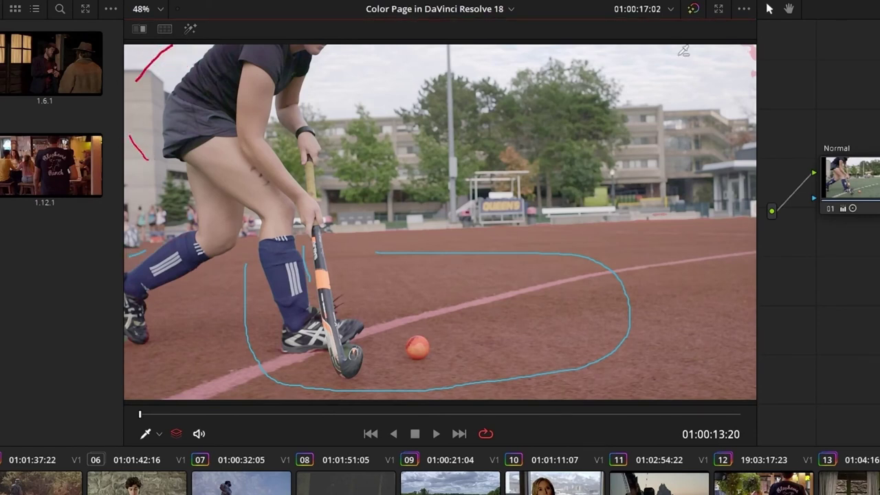
pyautogui.moveTo(736, 78); pyautogui.dragTo(754, 44)
pyautogui.hotkey('shift', 'h')
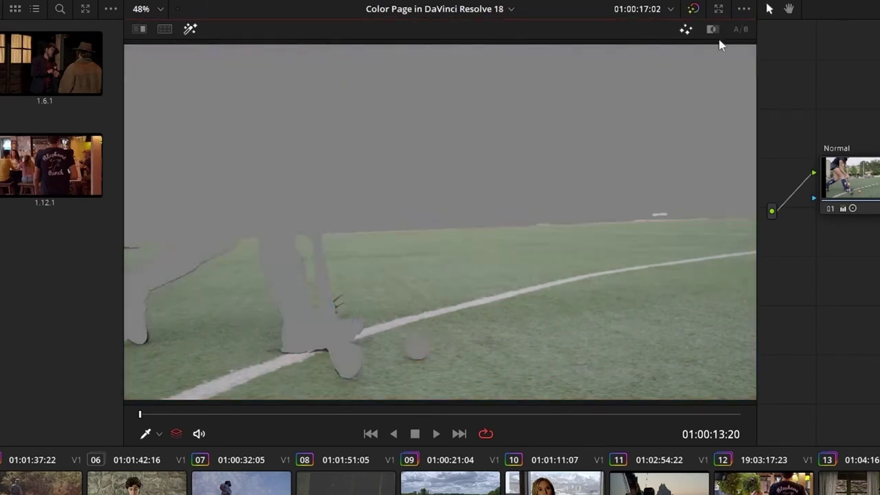
pyautogui.click(713, 32)
pyautogui.press('space')
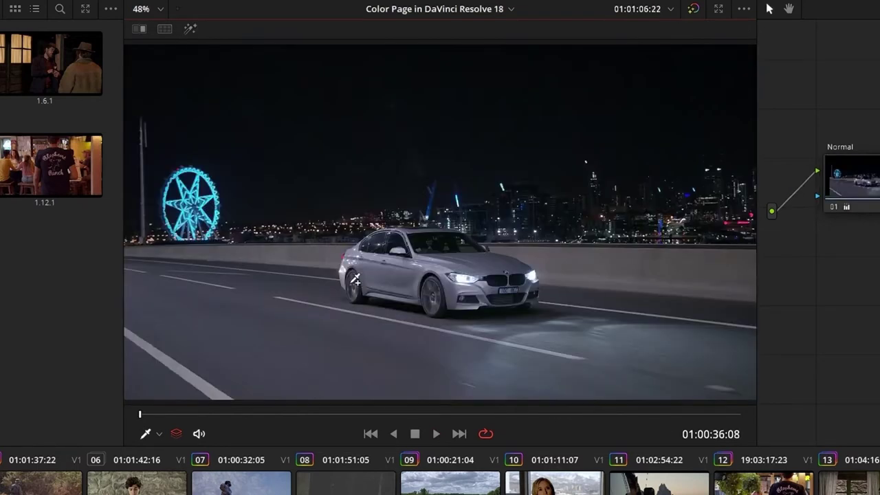
# Step: Mask and track the car on the night road, then mark the Teens girl's pink hair
pyautogui.moveTo(355, 279)
pyautogui.mouseDown()
pyautogui.moveTo(409, 235)
pyautogui.moveTo(473, 243)
pyautogui.moveTo(388, 281)
pyautogui.mouseUp()
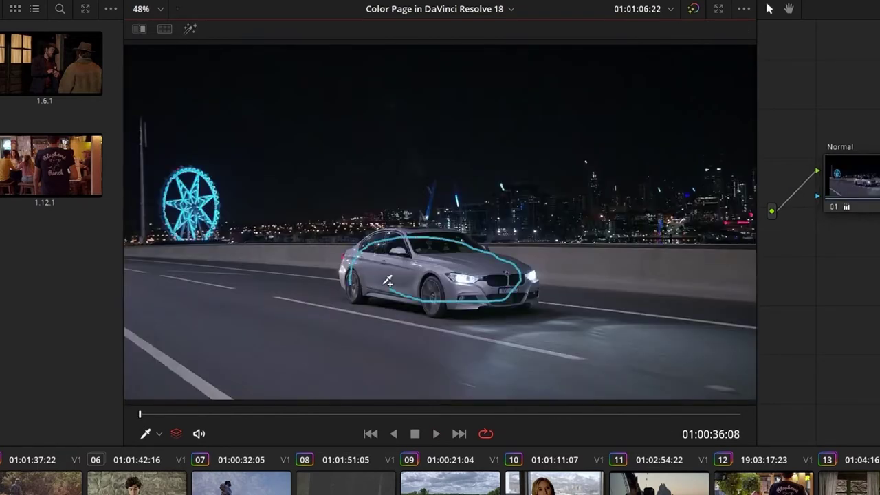
pyautogui.press('space')
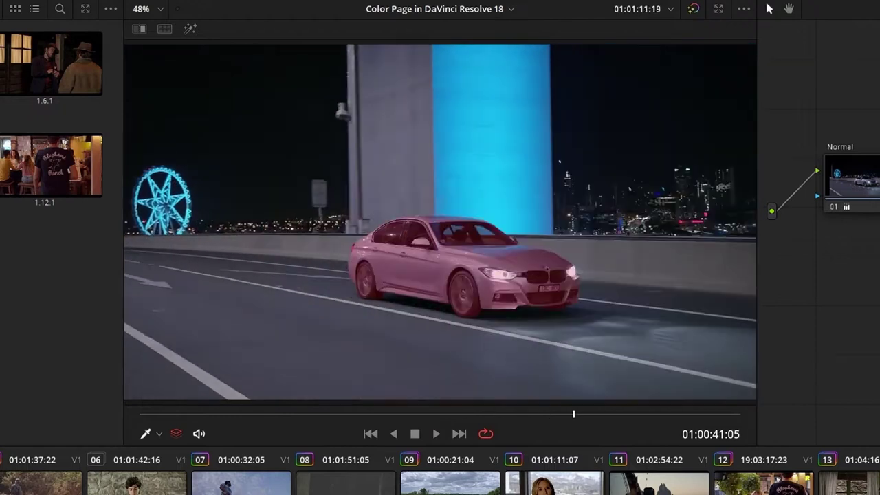
pyautogui.hotkey('shift', 'h')
pyautogui.press('space')
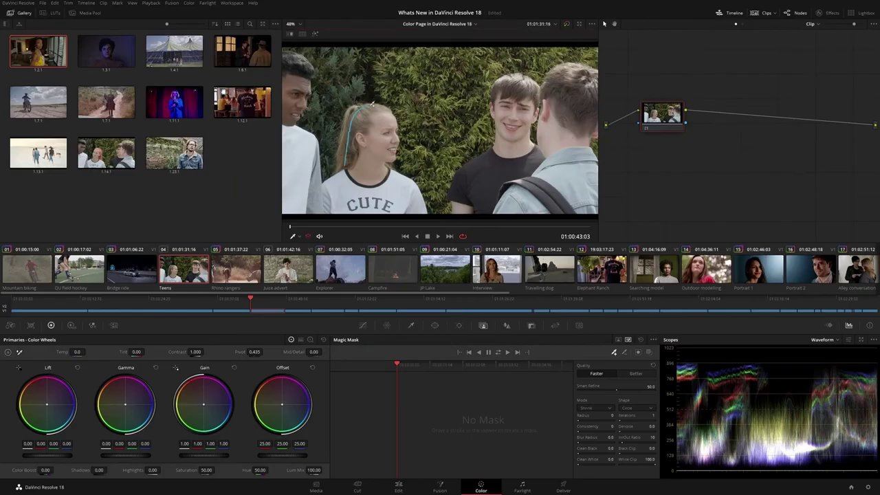
pyautogui.moveTo(372, 104)
pyautogui.mouseDown()
pyautogui.moveTo(360, 126)
pyautogui.moveTo(374, 159)
pyautogui.mouseUp()
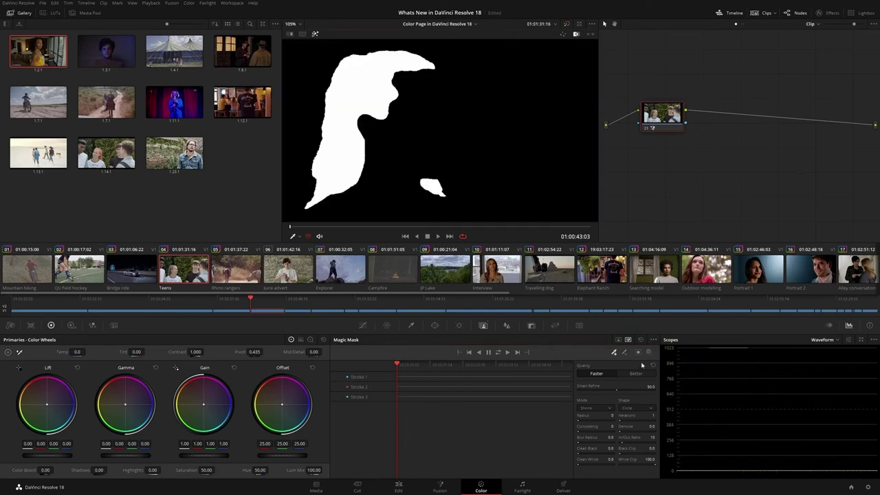
# Step: Set the Teens mask quality to Better, then mask the Rhino rangers rider and check the tracking
pyautogui.click(646, 376)
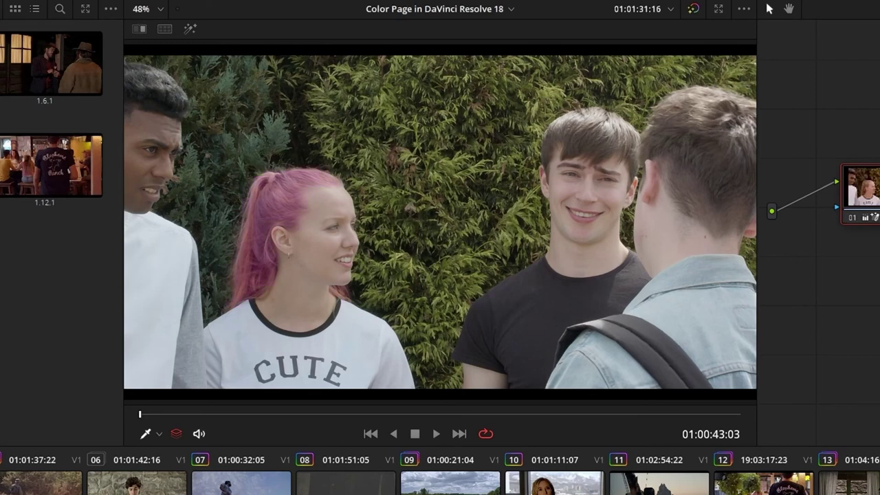
pyautogui.press('space')
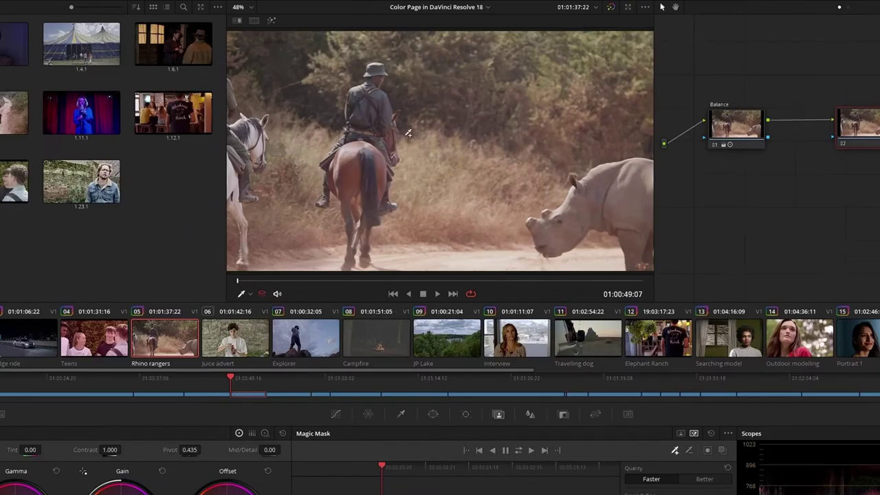
pyautogui.moveTo(376, 67); pyautogui.dragTo(375, 97)
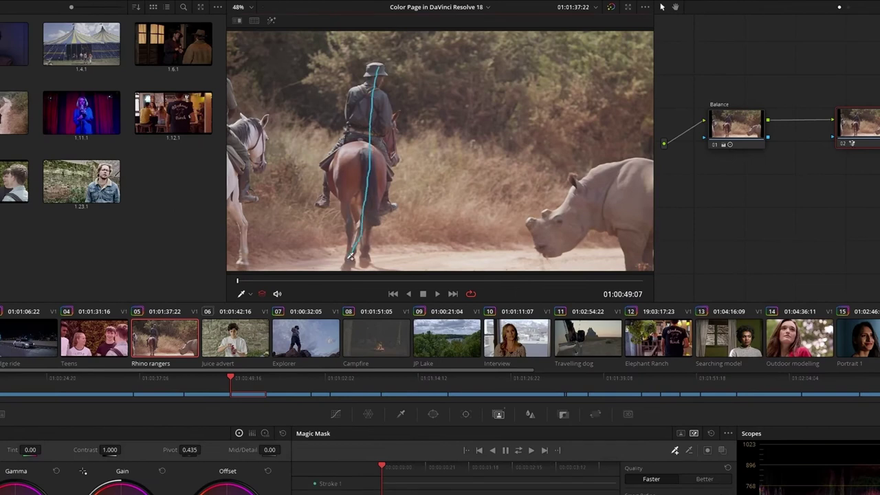
pyautogui.click(722, 450)
pyautogui.press('space')
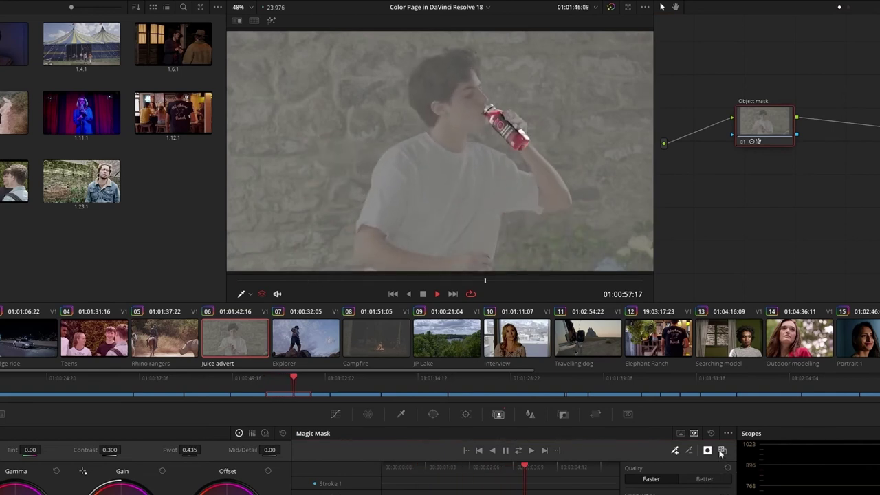
# Step: Check the Explorer clip's black-and-white matte, then move to the Campfire clip
pyautogui.click(271, 21)
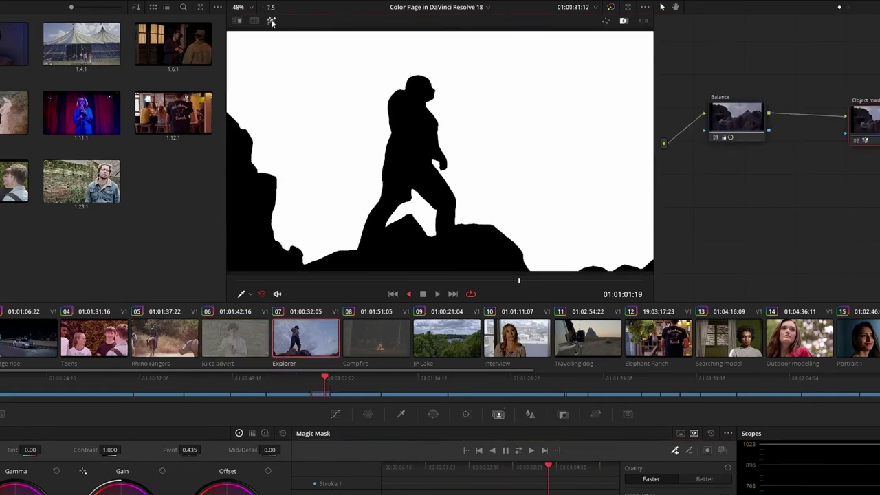
pyautogui.click(272, 20)
pyautogui.click(379, 340)
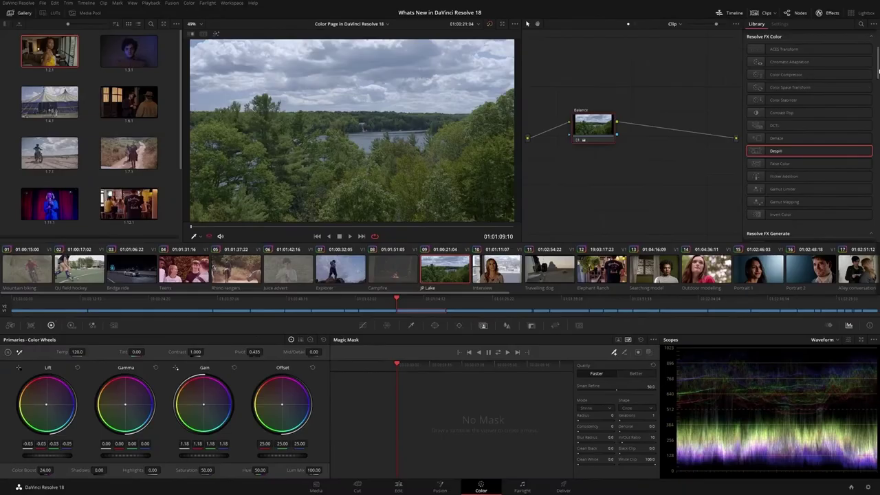
# Step: Insert a Depth Map after JP Lake's Balance node, lower Near Limit, and add a 'Trees' grading node
pyautogui.scroll(-3, 810, 136)
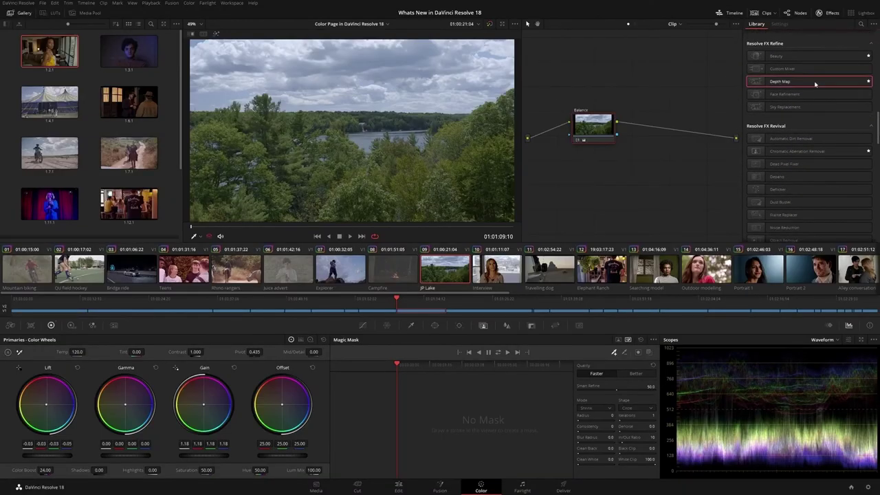
pyautogui.moveTo(817, 82); pyautogui.dragTo(680, 132)
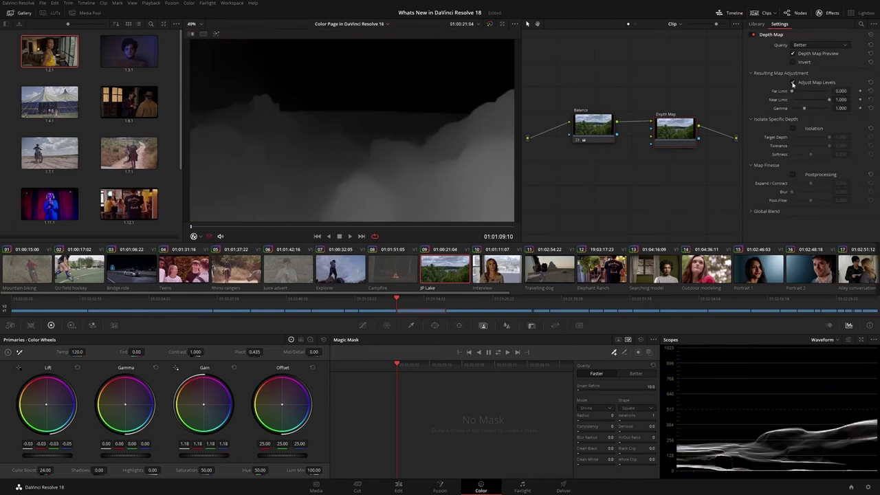
pyautogui.moveTo(853, 99); pyautogui.dragTo(843, 100)
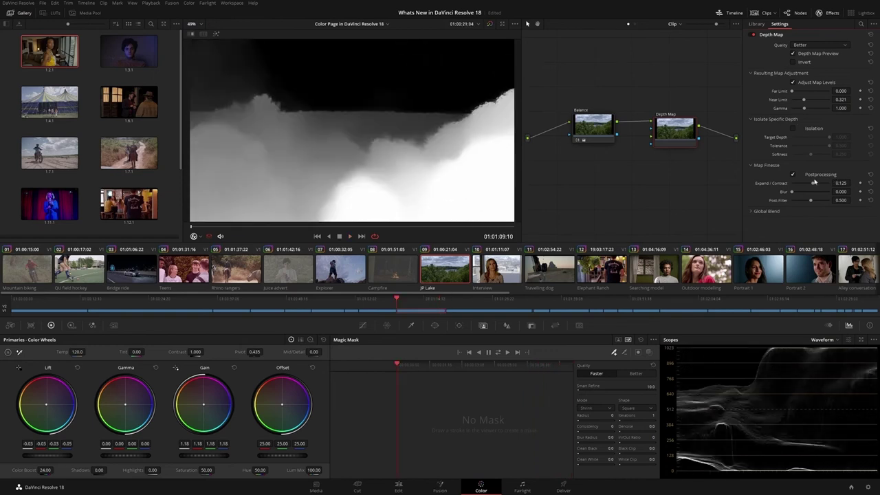
pyautogui.click(802, 56)
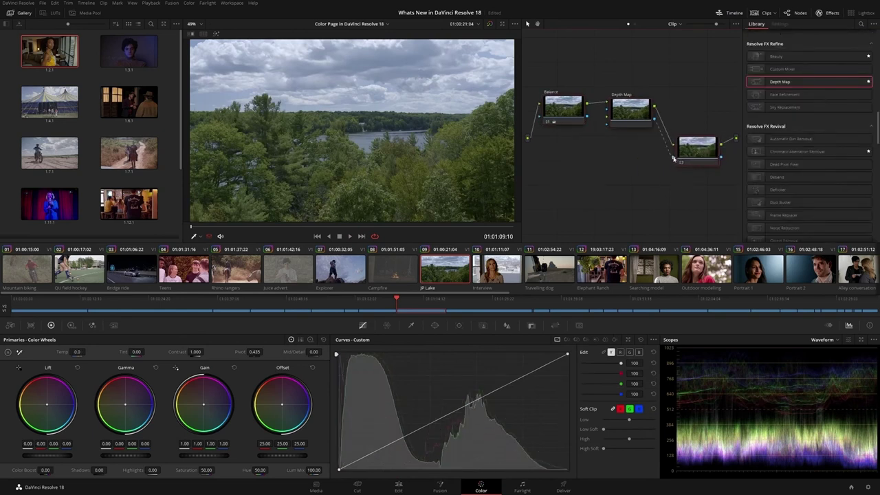
pyautogui.write('es')
pyautogui.press('Return')
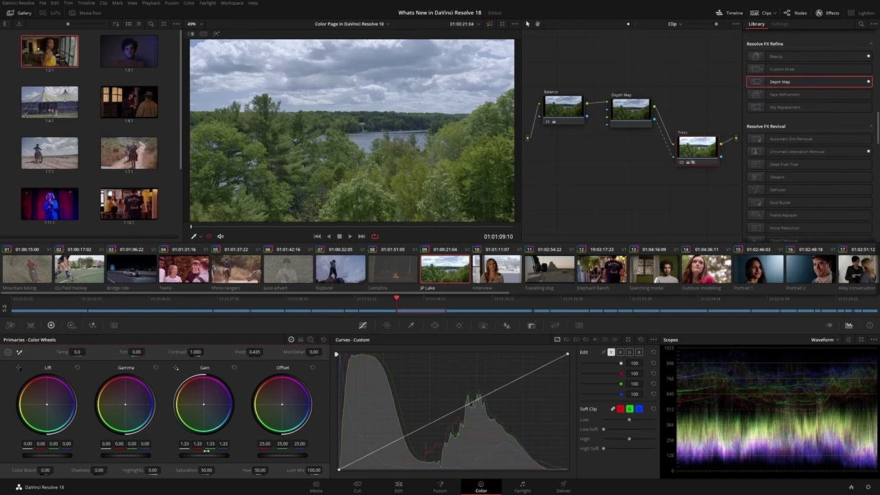
pyautogui.press('space')
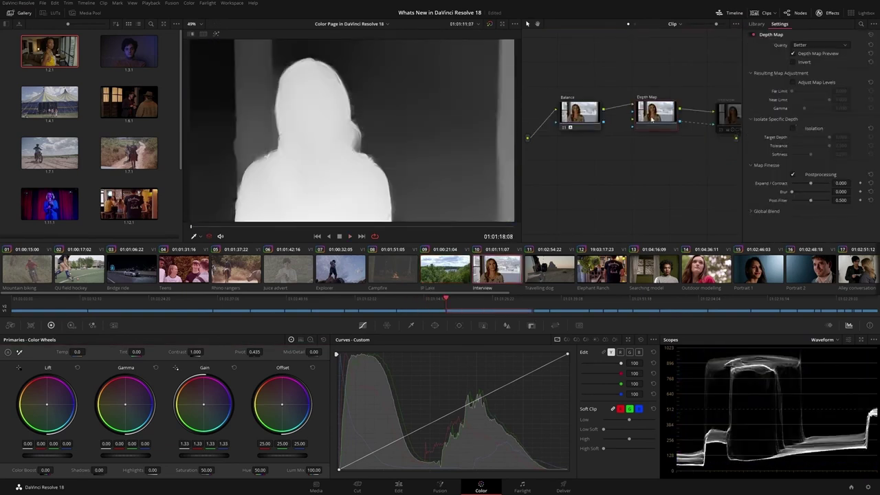
# Step: Enable the Depth Map node on the Interview and Travelling dog clips and view their normal-colour grades
pyautogui.click(793, 54)
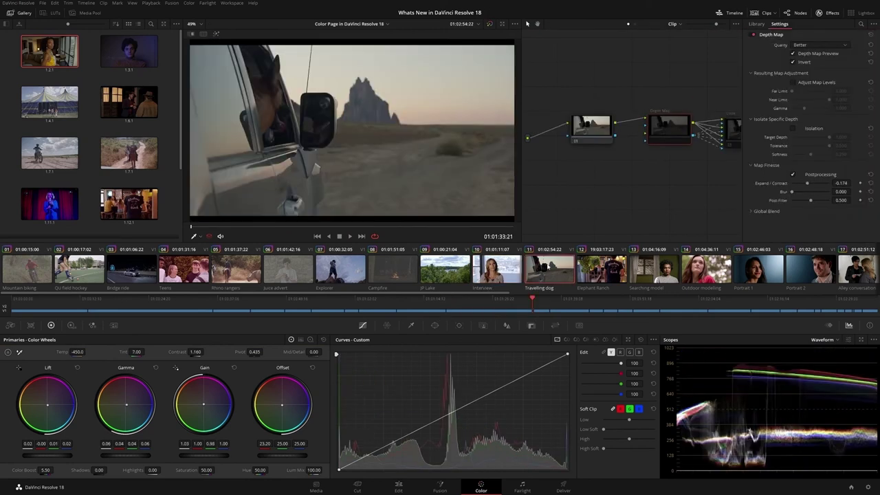
pyautogui.hotkey('ctrl', 'd')
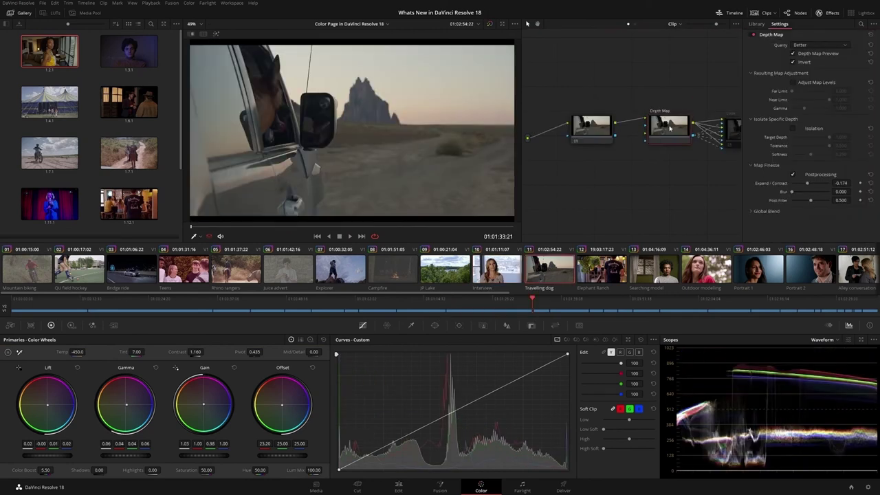
pyautogui.click(798, 54)
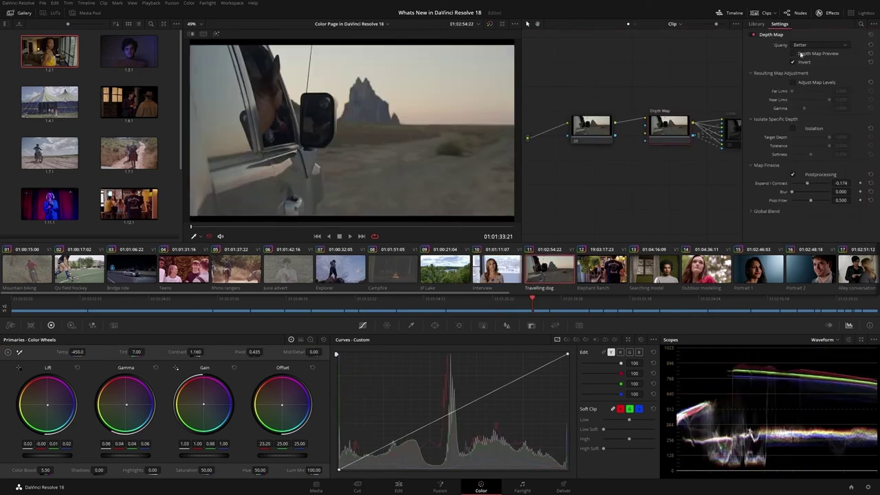
pyautogui.click(734, 130)
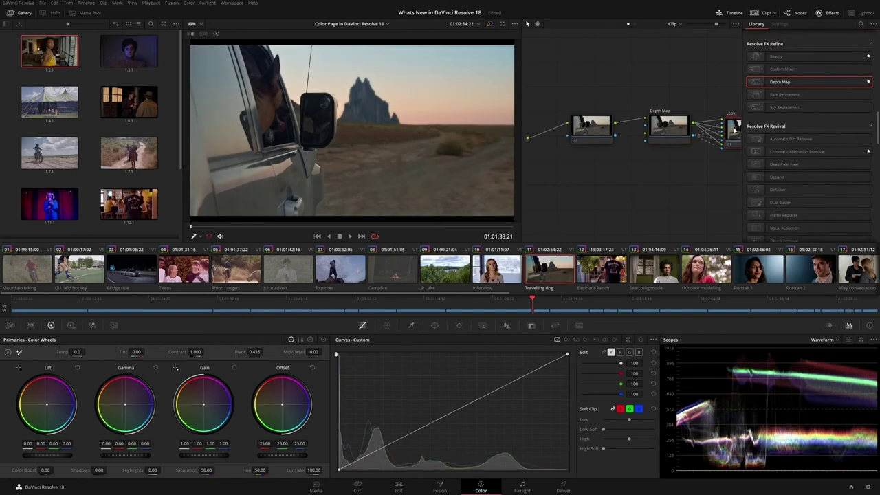
# Step: Add a Surface Tracker to the Elephant Ranch clip and play the shot
pyautogui.press('Down')
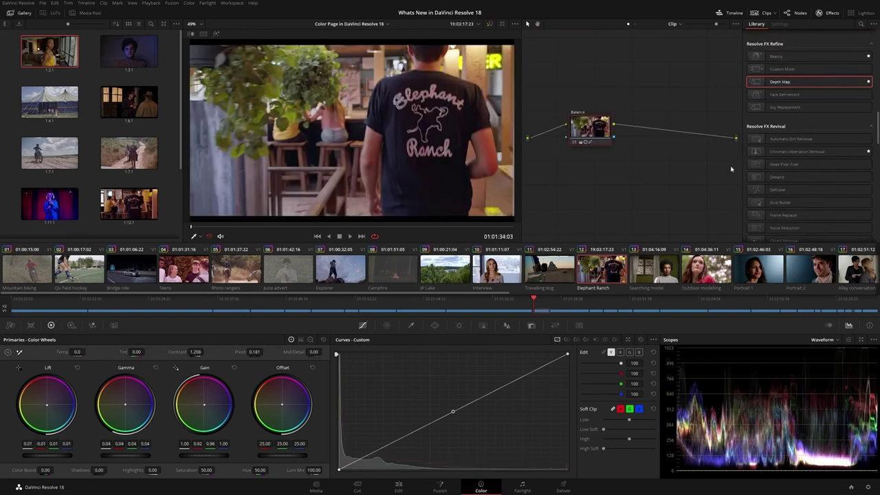
pyautogui.scroll(-10, 808, 172)
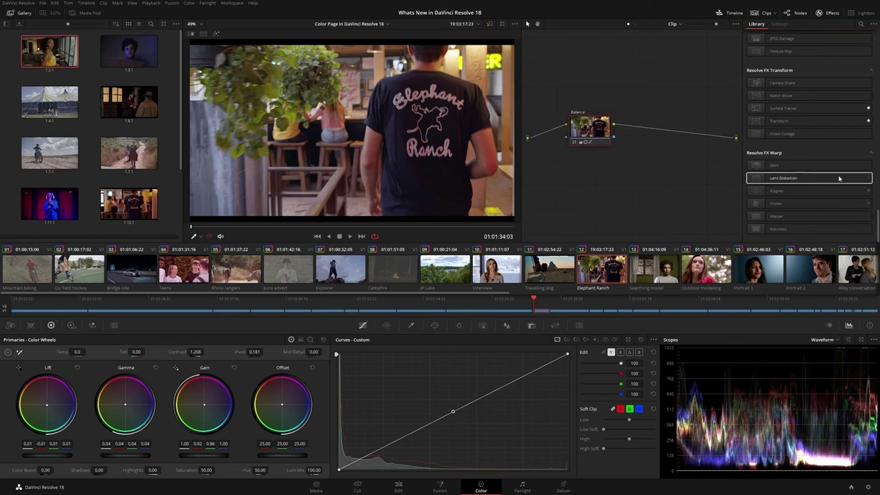
pyautogui.moveTo(784, 108); pyautogui.dragTo(662, 130)
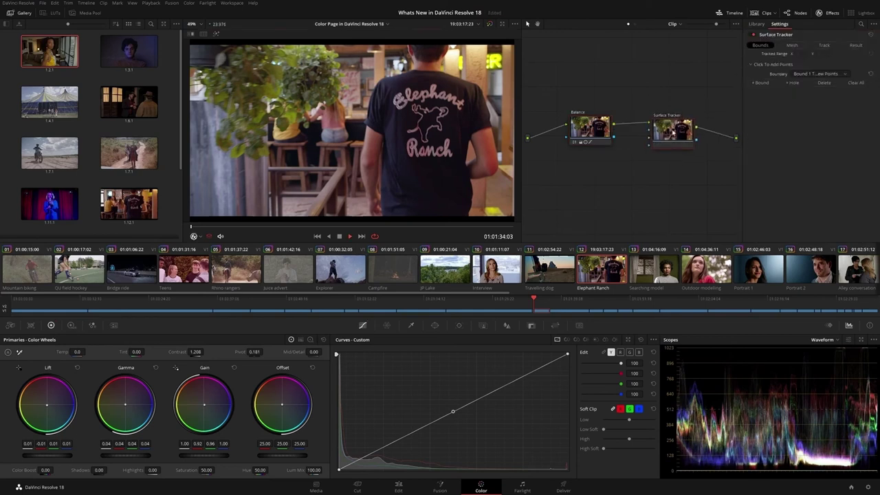
pyautogui.press('space')
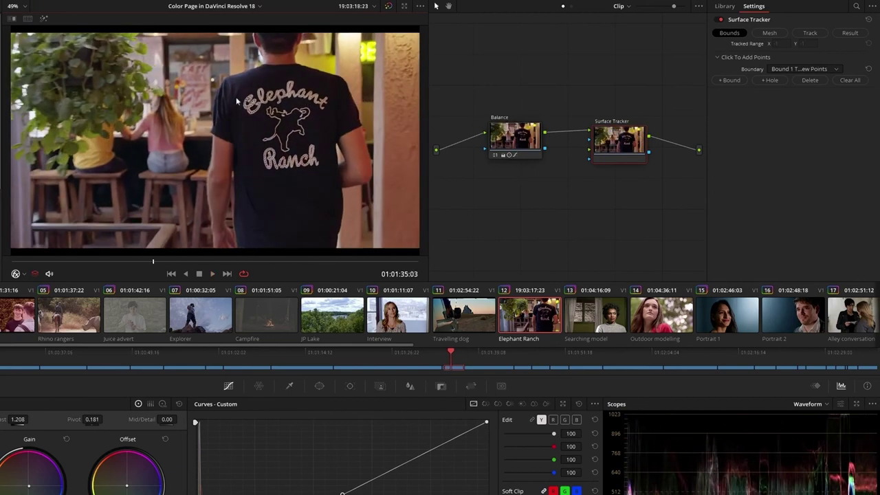
# Step: Outline the shirt logo with boundary points, build its mesh, and track it forward
pyautogui.click(307, 78)
pyautogui.click(325, 174)
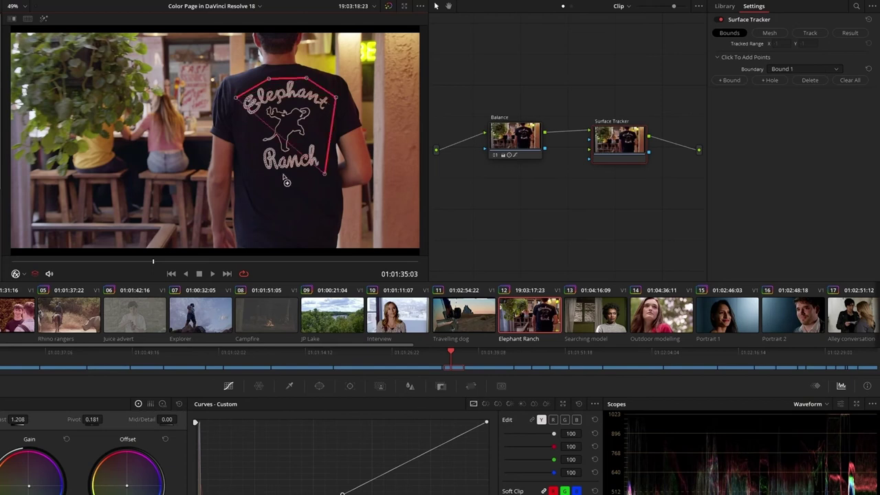
pyautogui.click(266, 179)
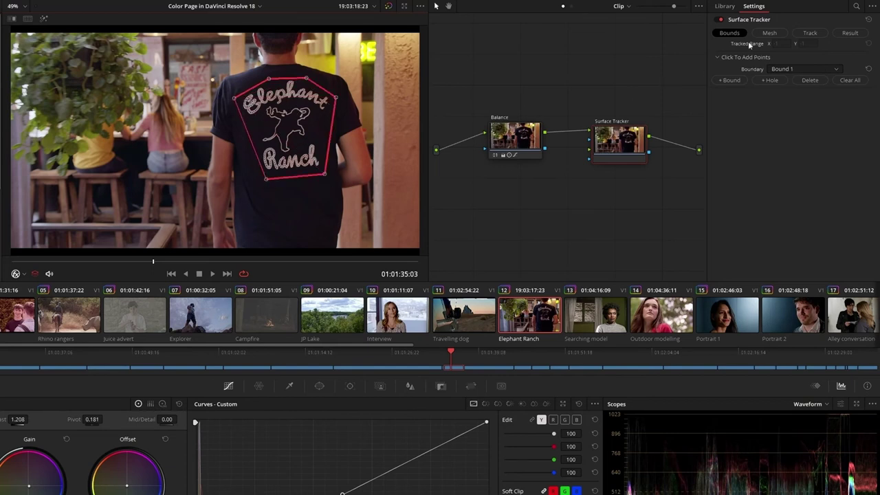
pyautogui.click(770, 33)
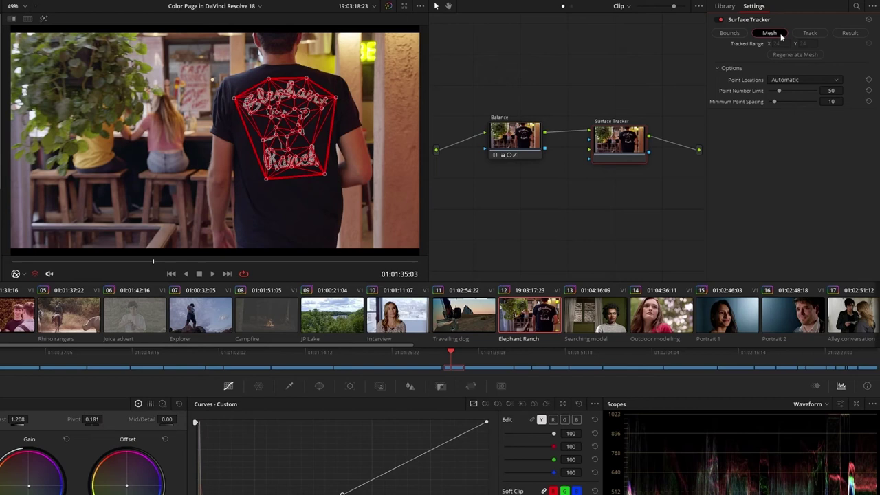
pyautogui.click(810, 33)
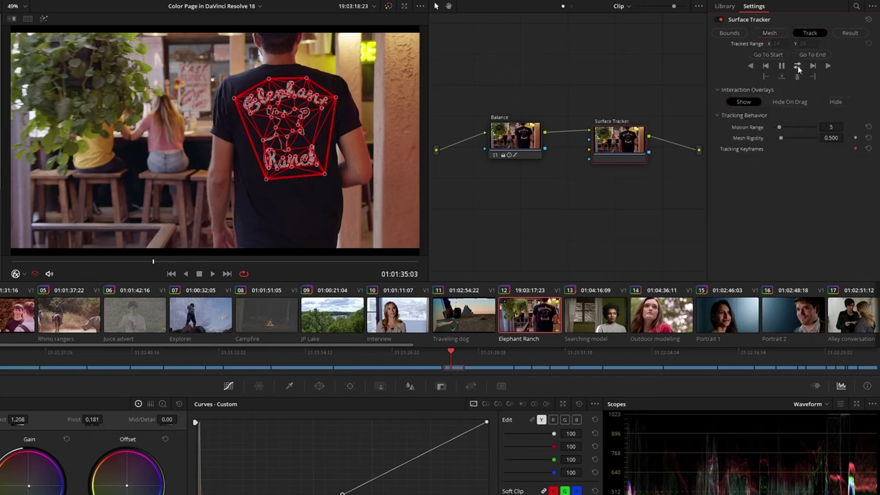
pyautogui.click(798, 66)
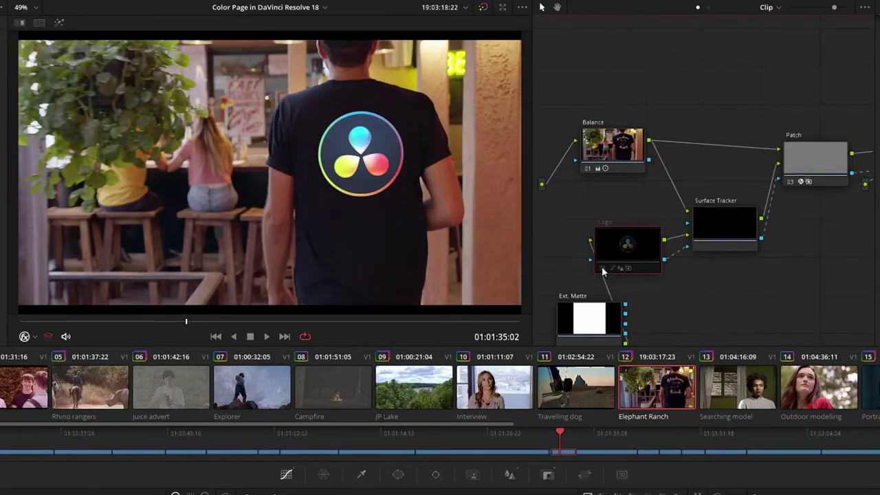
# Step: Enable the Logo composite, feed Balance into the Surface Tracker, and output Rewarp Stabilized Clip
pyautogui.click(603, 269)
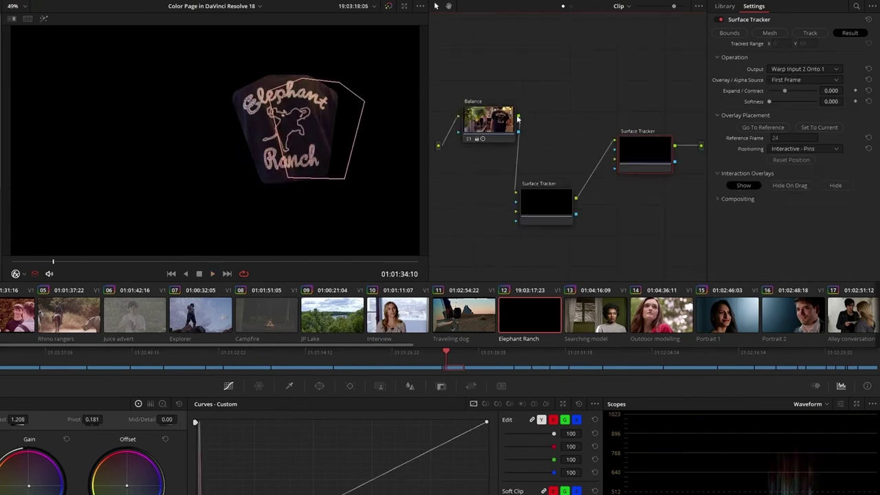
pyautogui.moveTo(519, 117); pyautogui.dragTo(614, 142)
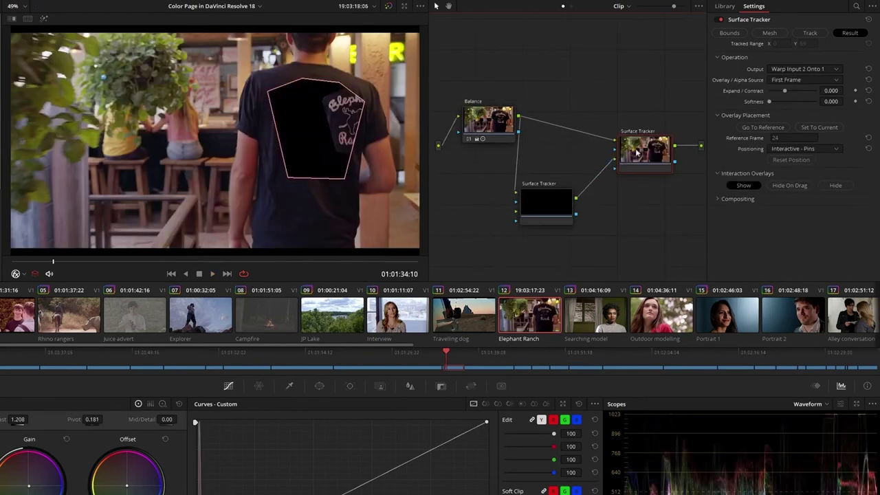
pyautogui.click(815, 68)
pyautogui.click(795, 129)
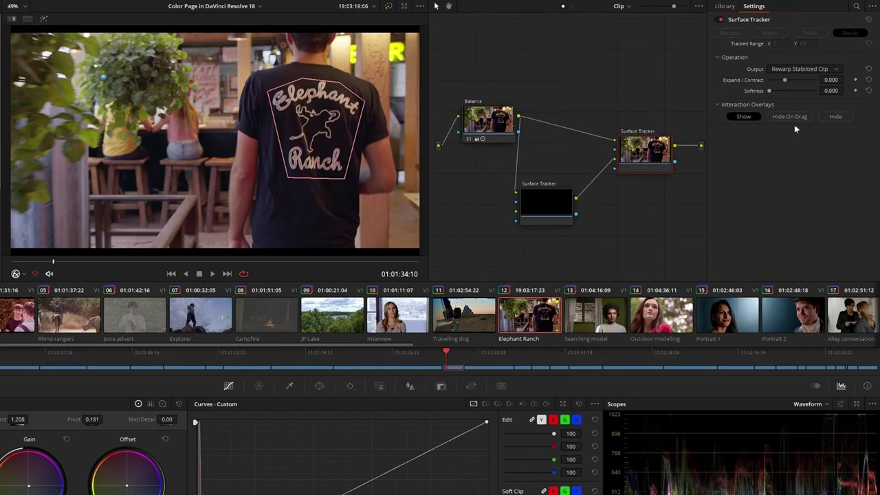
# Step: Insert Mosaic Blur between the trackers to pixelate the shirt logo and review playback
pyautogui.click(724, 5)
pyautogui.moveTo(786, 94); pyautogui.dragTo(594, 177)
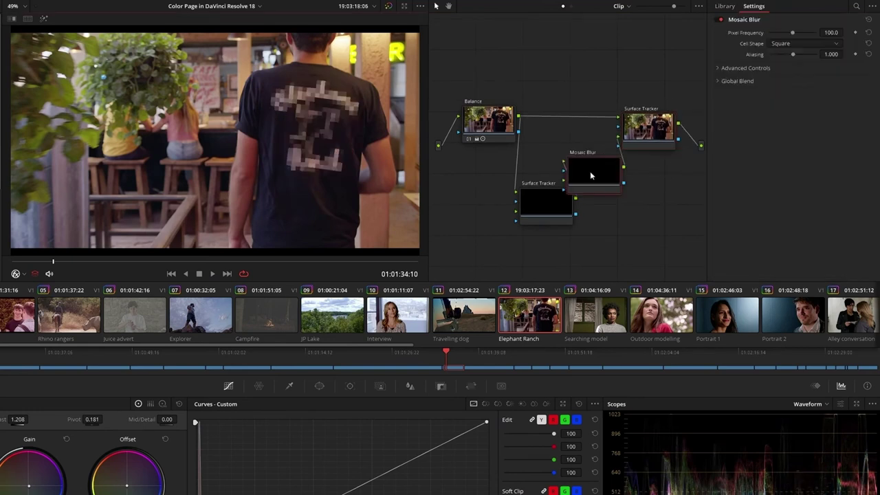
pyautogui.press('space')
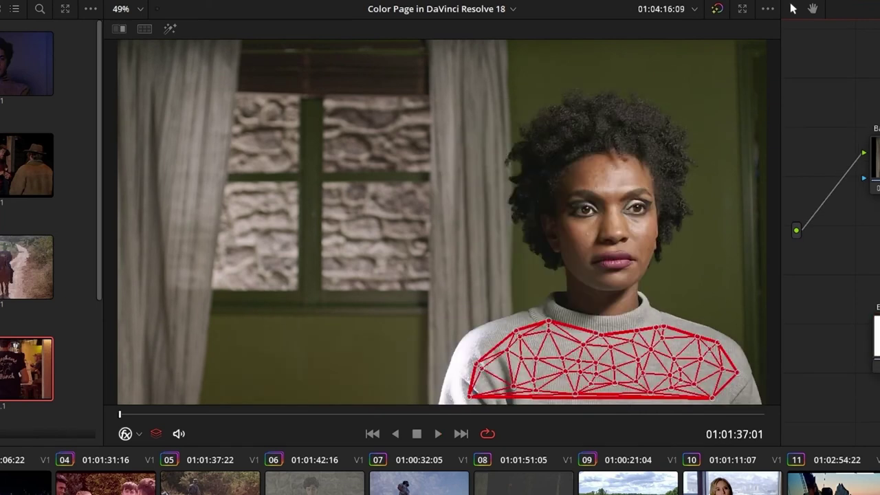
# Step: Select the mesh points on the sweater's left side, then play the Outdoor modelling eyeshadow clip
pyautogui.scroll(2, 443, 238)
pyautogui.scroll(2, 444, 238)
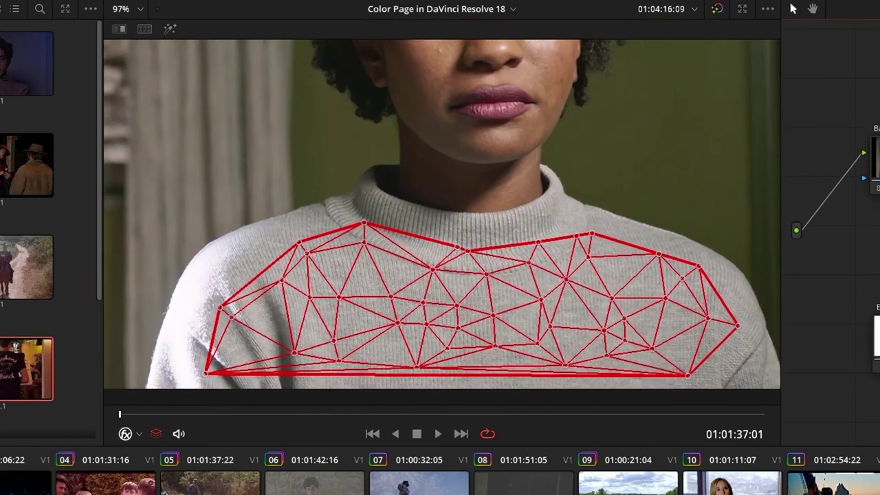
pyautogui.moveTo(232, 257)
pyautogui.mouseDown()
pyautogui.moveTo(289, 306)
pyautogui.moveTo(244, 330)
pyautogui.moveTo(275, 331)
pyautogui.mouseUp()
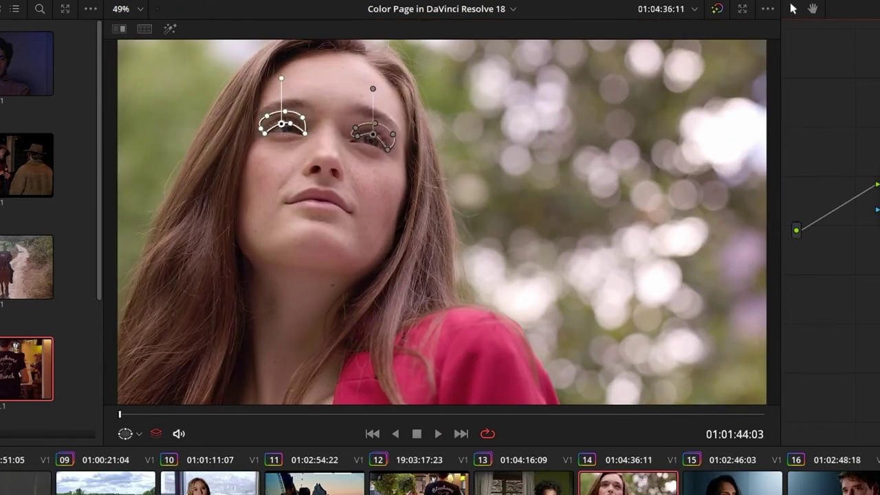
pyautogui.press('space')
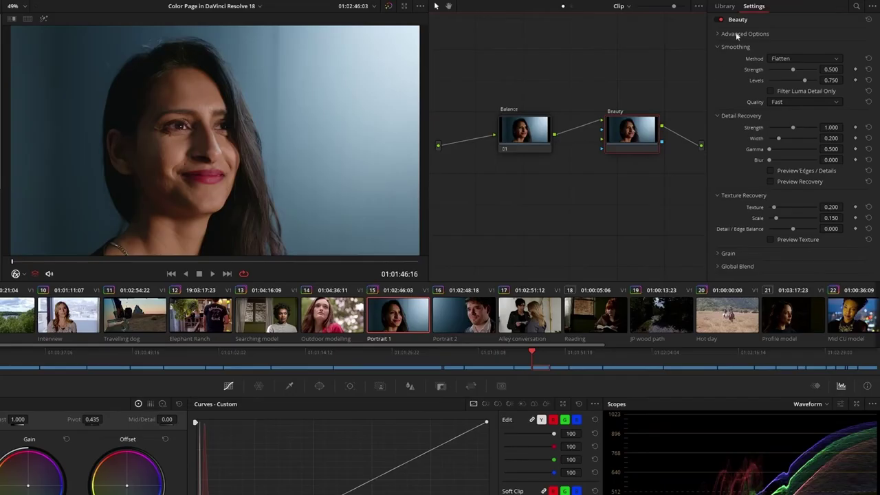
# Step: Keep Portrait 1's Beauty effect in Ultra Beauty mode and compare it on and off
pyautogui.click(737, 36)
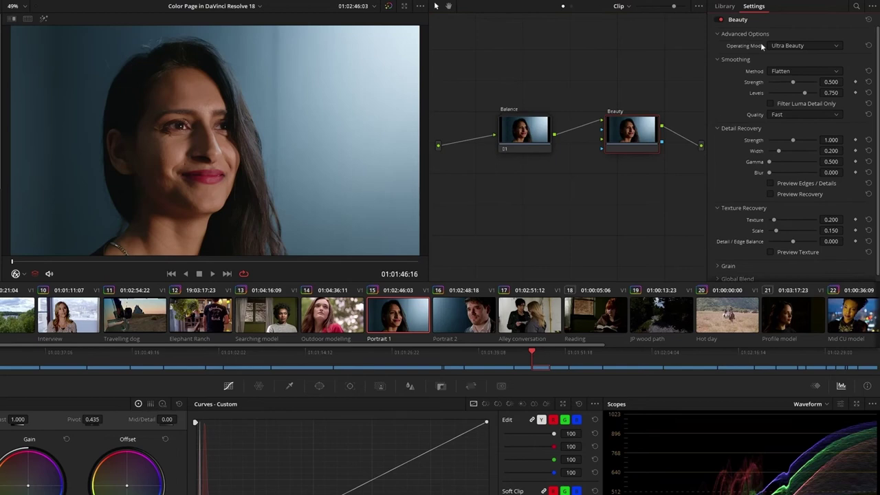
pyautogui.click(806, 46)
pyautogui.click(815, 56)
pyautogui.scroll(10, 306, 169)
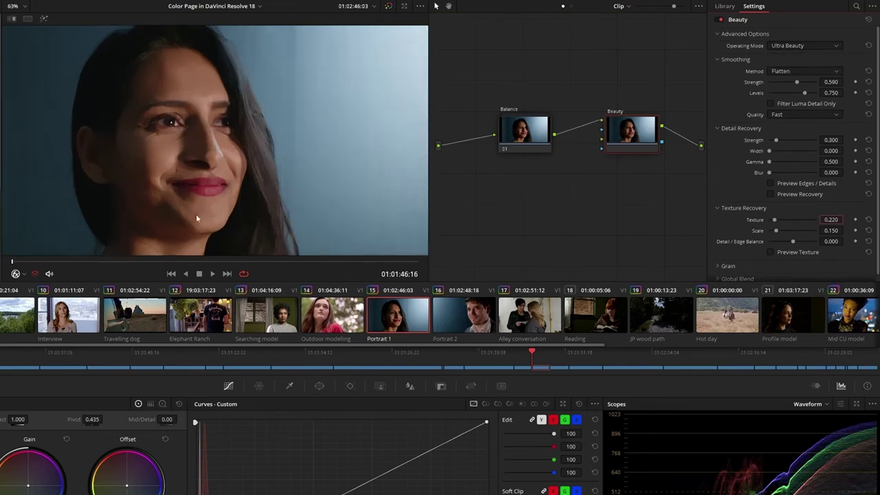
pyautogui.click(719, 20)
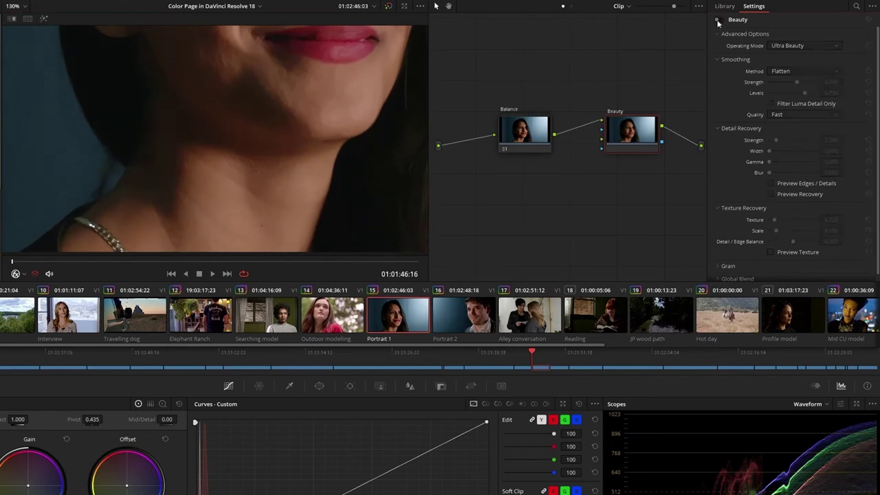
pyautogui.click(719, 20)
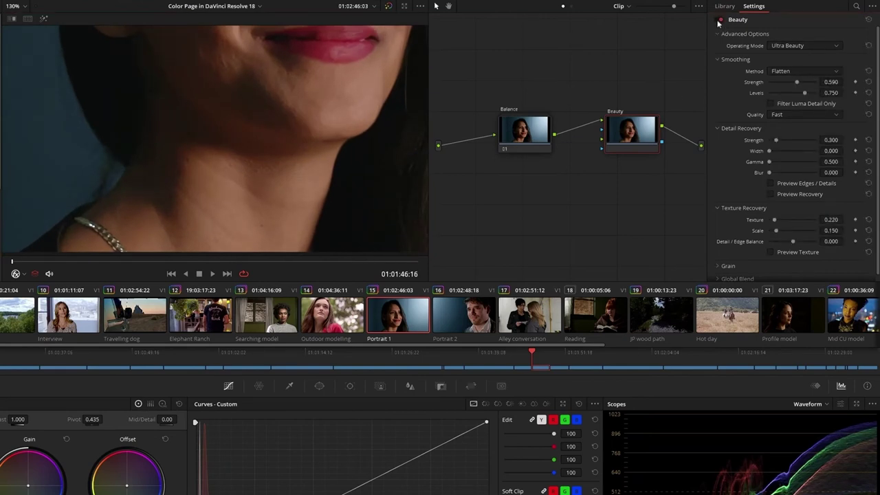
# Step: Enable the Beauty effect on the Portrait 2 clip
pyautogui.press('Down')
pyautogui.scroll(5, 299, 149)
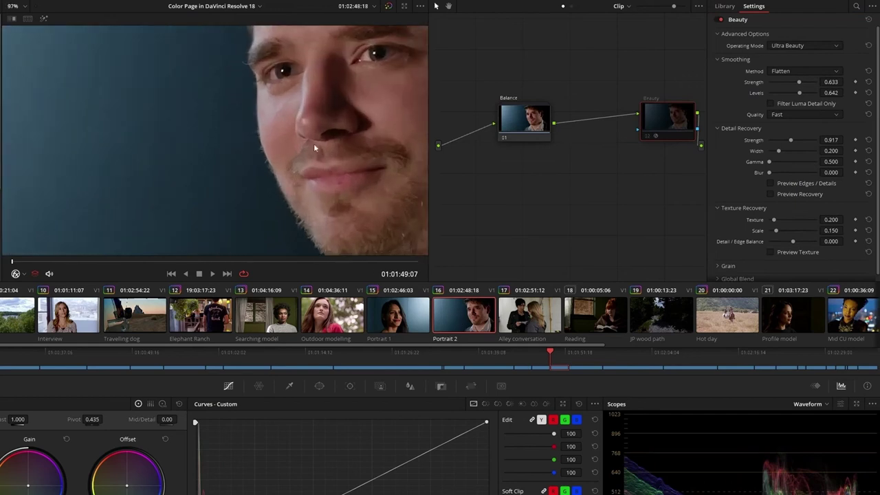
pyautogui.scroll(4, 254, 137)
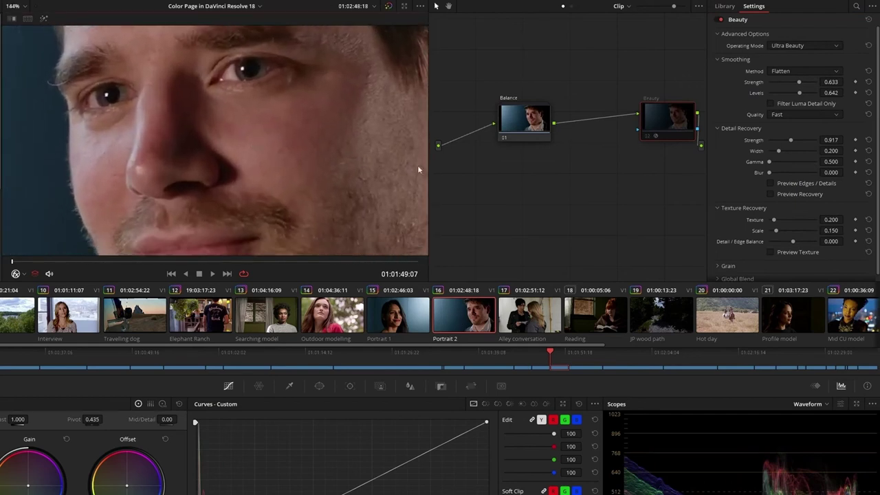
pyautogui.hotkey('ctrl', 'd')
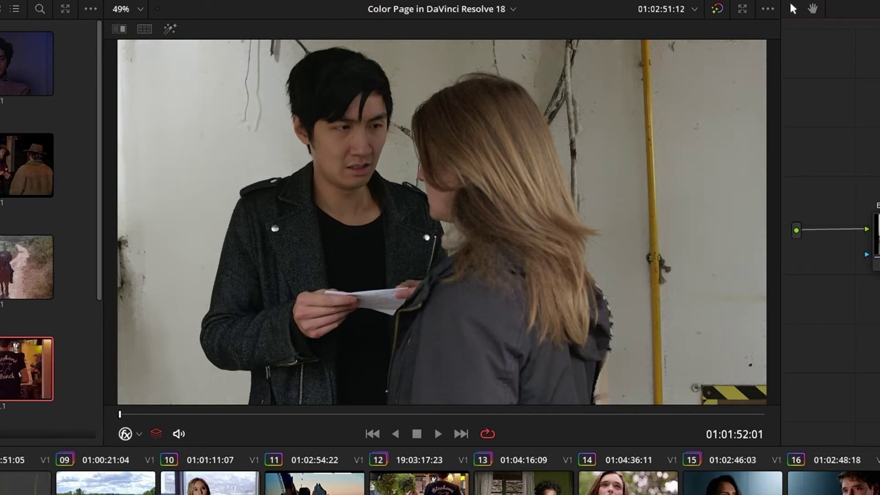
# Step: Zoom toward the wall and add a Fast Noise effect to the Reading clip
pyautogui.scroll(5, 599, 122)
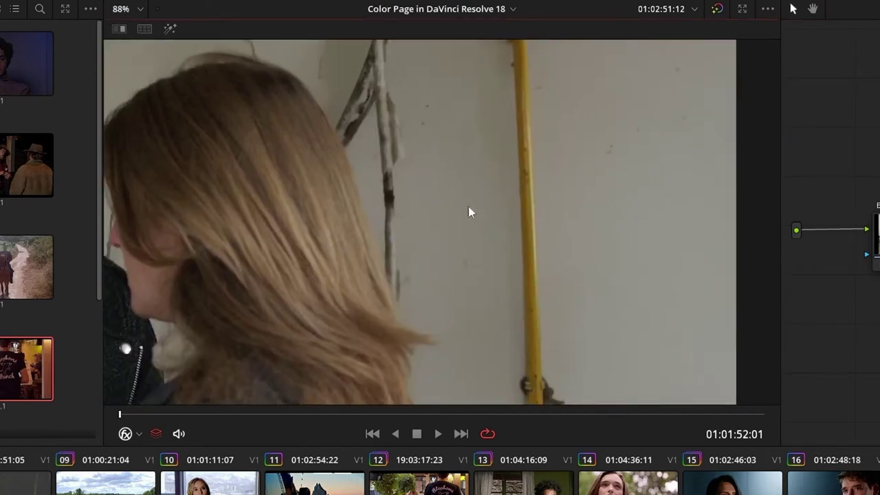
pyautogui.scroll(3, 509, 192)
pyautogui.moveTo(546, 172); pyautogui.dragTo(480, 298)
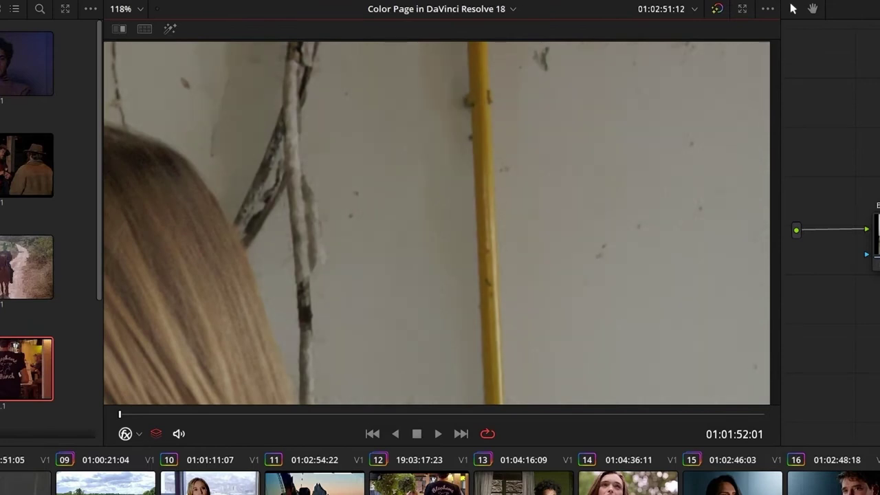
pyautogui.moveTo(756, 151); pyautogui.dragTo(531, 137)
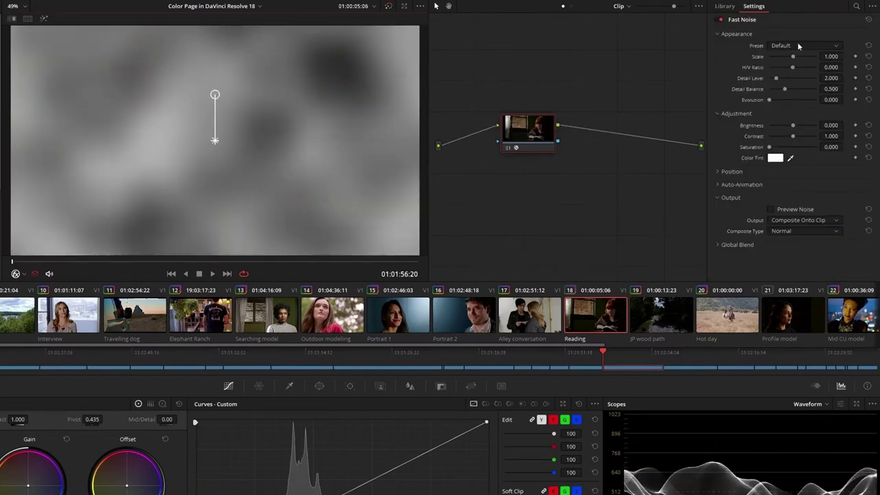
# Step: Apply the Smoke preset, enlarging its scale, lowering detail balance and evolving the pattern
pyautogui.click(799, 45)
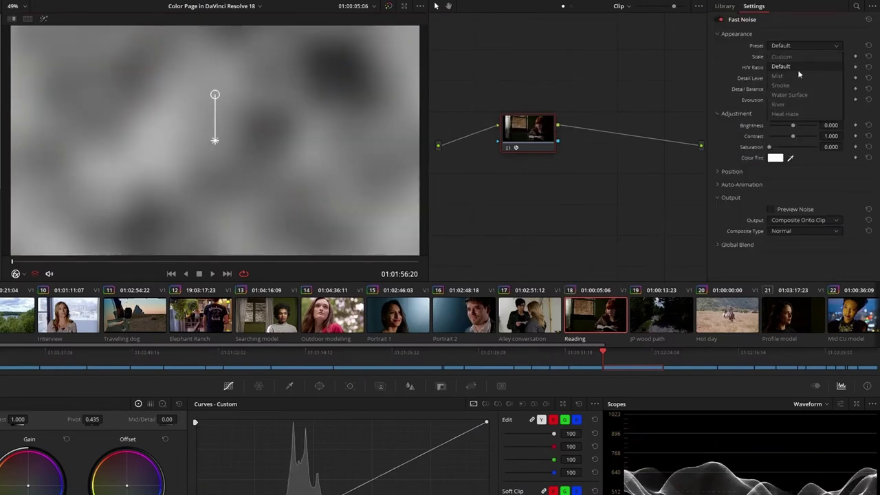
pyautogui.click(800, 69)
pyautogui.moveTo(784, 56); pyautogui.dragTo(795, 56)
pyautogui.moveTo(788, 89); pyautogui.dragTo(783, 88)
pyautogui.moveTo(769, 100); pyautogui.dragTo(803, 101)
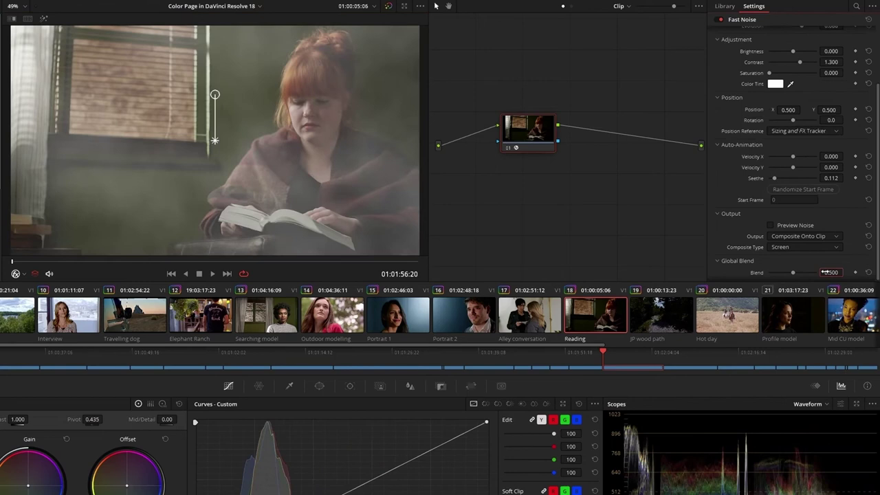
# Step: Review the smoke playback, then switch the Fast Noise preset to Heat Haze
pyautogui.press('space')
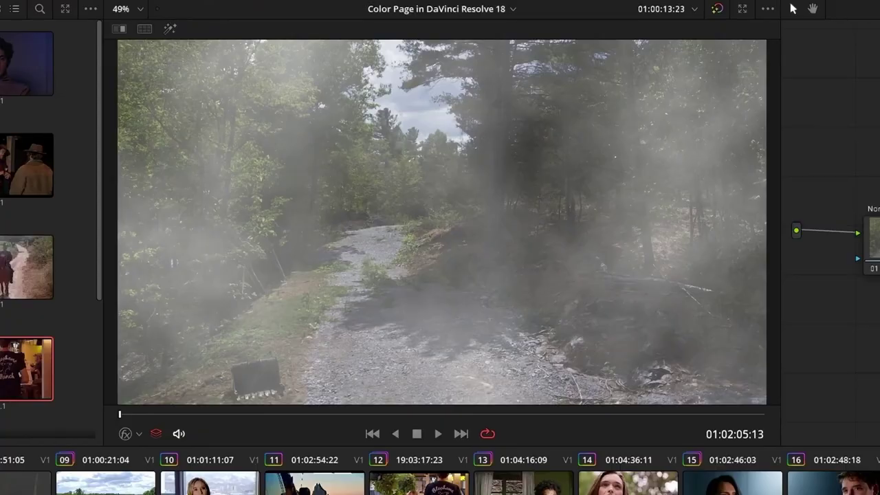
pyautogui.press('space')
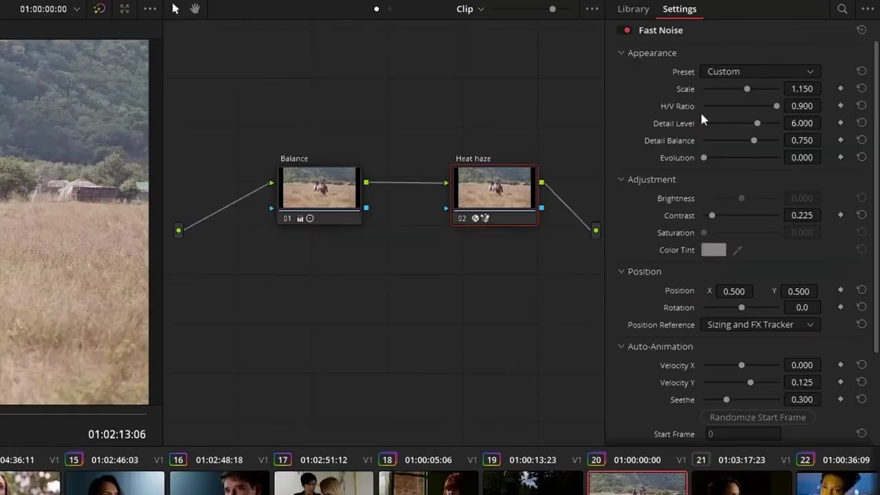
pyautogui.click(758, 68)
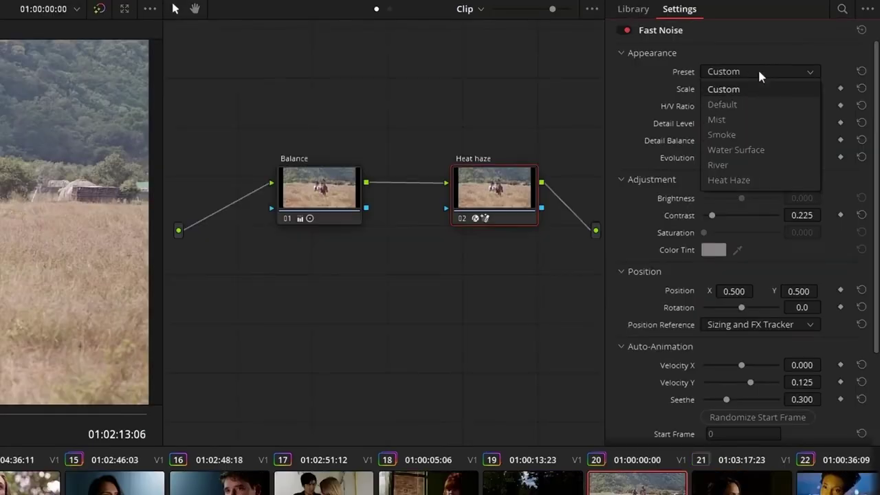
pyautogui.click(762, 180)
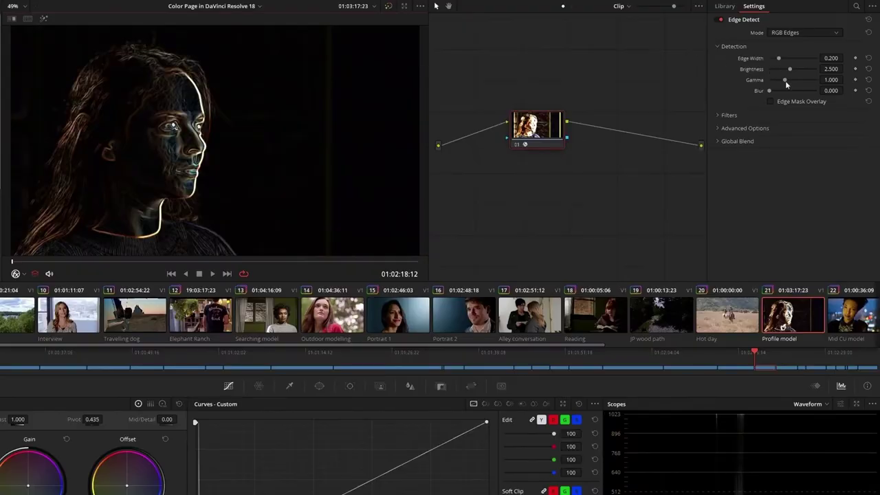
# Step: Set Edge Detect gamma 0.955, Flatten preprocessing, Keep Light Side half-edges; add Despill to Mid CU model
pyautogui.moveTo(786, 81)
pyautogui.mouseDown()
pyautogui.moveTo(778, 76)
pyautogui.moveTo(802, 78)
pyautogui.moveTo(784, 79)
pyautogui.mouseUp()
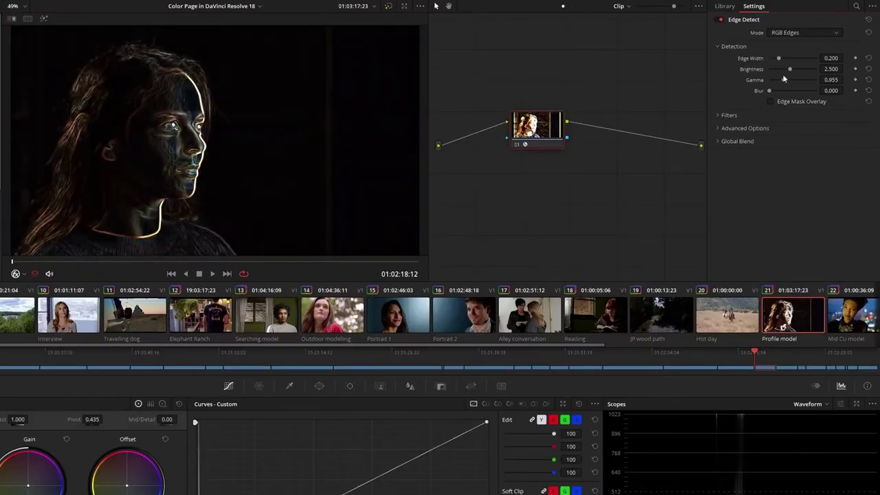
pyautogui.click(730, 116)
pyautogui.click(772, 129)
pyautogui.click(797, 157)
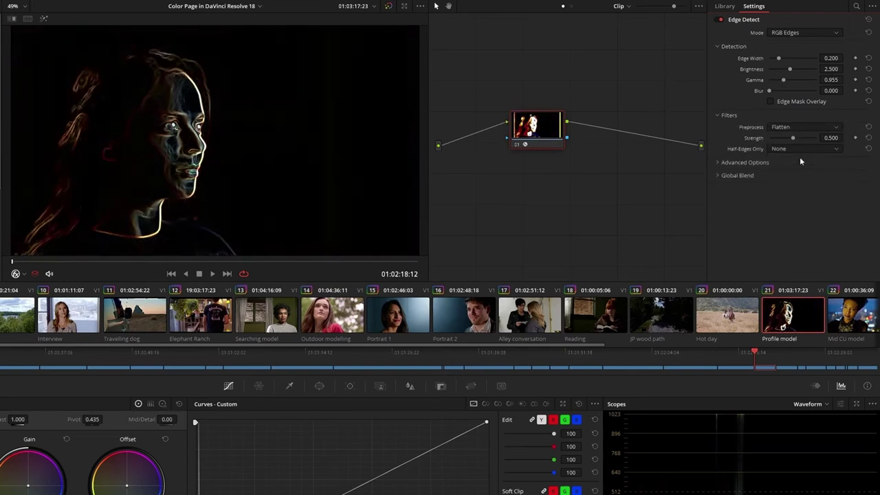
pyautogui.click(802, 149)
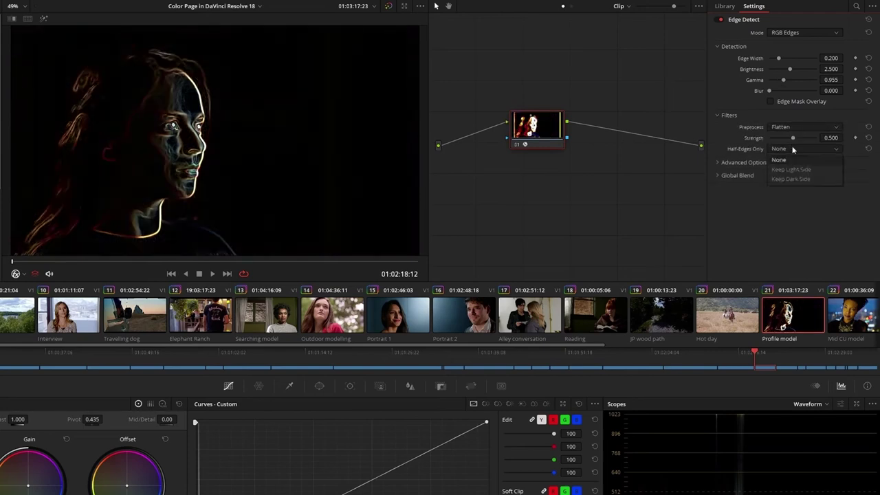
pyautogui.click(818, 170)
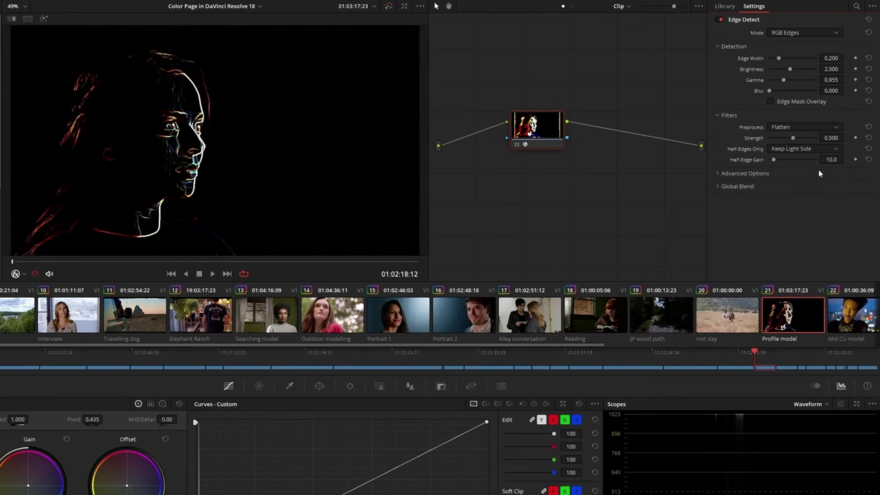
pyautogui.moveTo(774, 222); pyautogui.dragTo(819, 221)
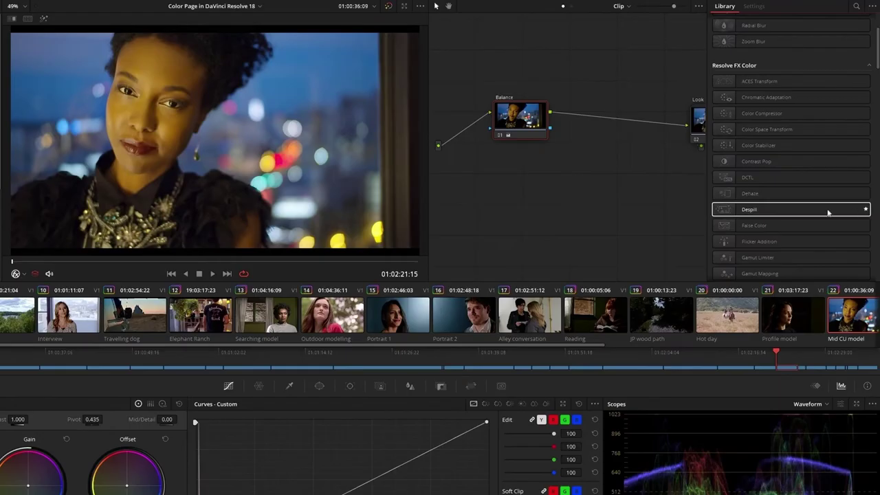
pyautogui.moveTo(829, 210); pyautogui.dragTo(623, 117)
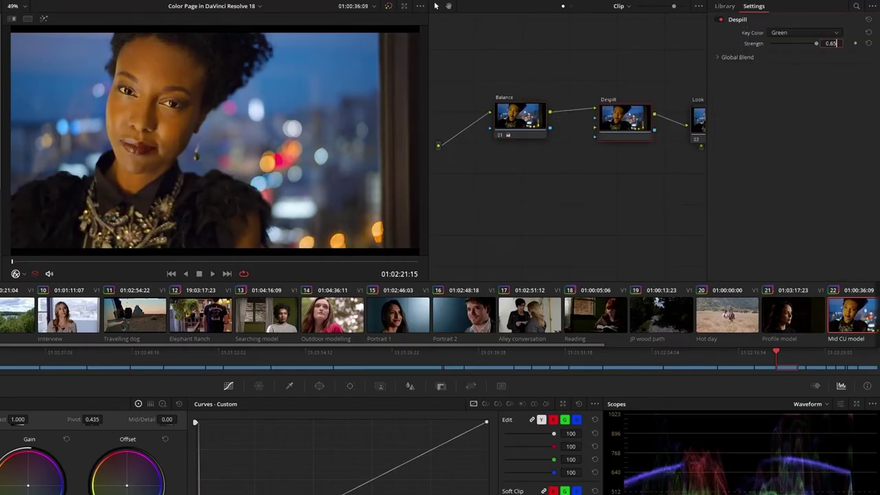
# Step: Adjust the Despill strength, then bypass and re-enable the Despill node to compare
pyautogui.moveTo(834, 43); pyautogui.dragTo(828, 42)
pyautogui.click(631, 122)
pyautogui.hotkey('ctrl', 'd')
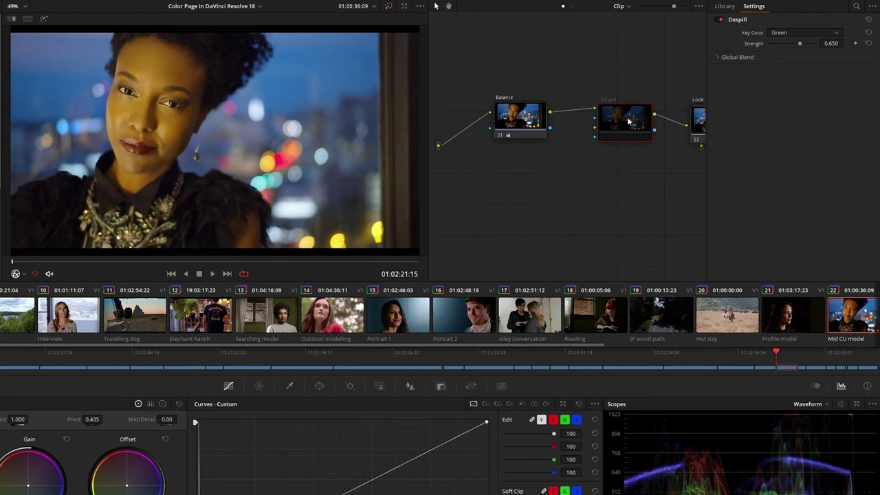
pyautogui.hotkey('ctrl', 'd')
# Step: Enable Despill with a Red key on Red Chroma Screen, then on Mid forrest and Mid forrest 2
pyautogui.scroll(-5, 435, 313)
pyautogui.click(435, 312)
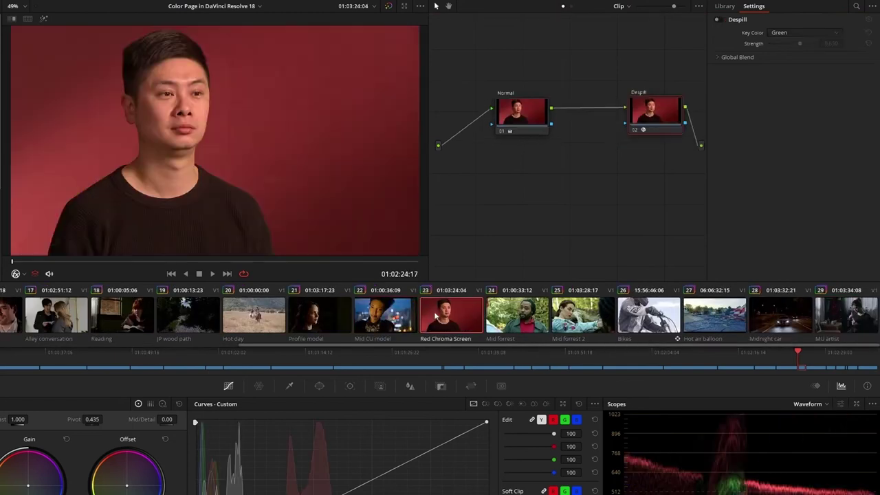
pyautogui.click(718, 20)
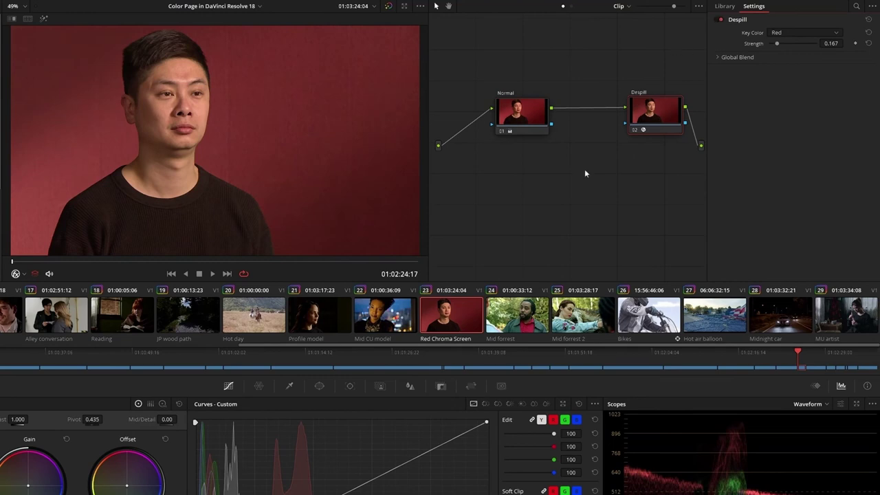
pyautogui.press('Down')
pyautogui.click(719, 21)
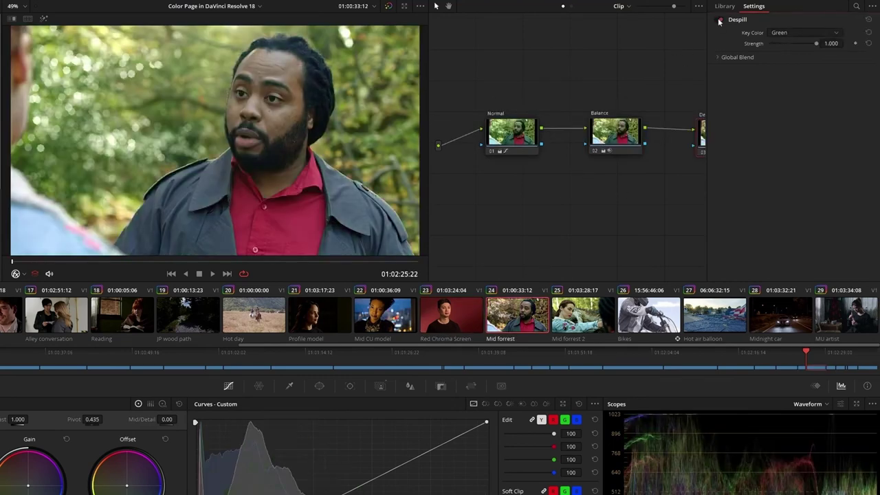
pyautogui.press('Down')
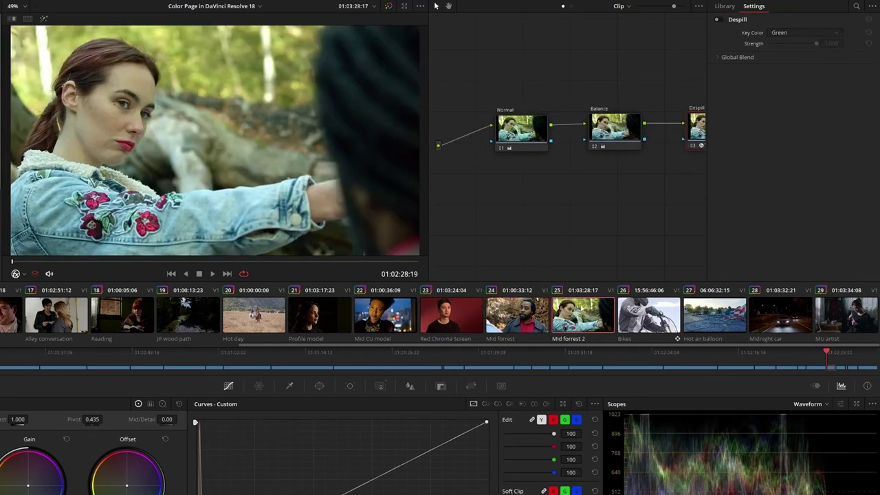
pyautogui.click(719, 20)
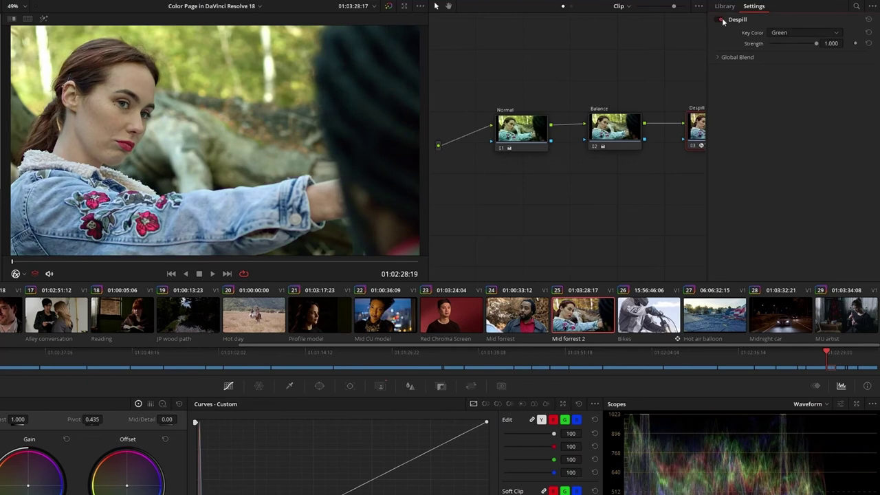
pyautogui.press('Down')
# Step: Connect a new Ext. Matte node with the Blackmagic logo to Transform's input, then play backwards
pyautogui.rightClick(610, 121)
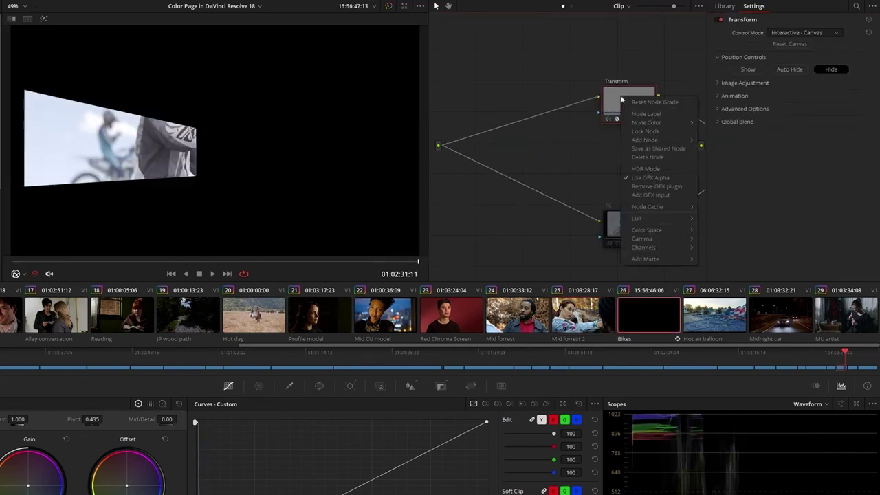
pyautogui.click(656, 195)
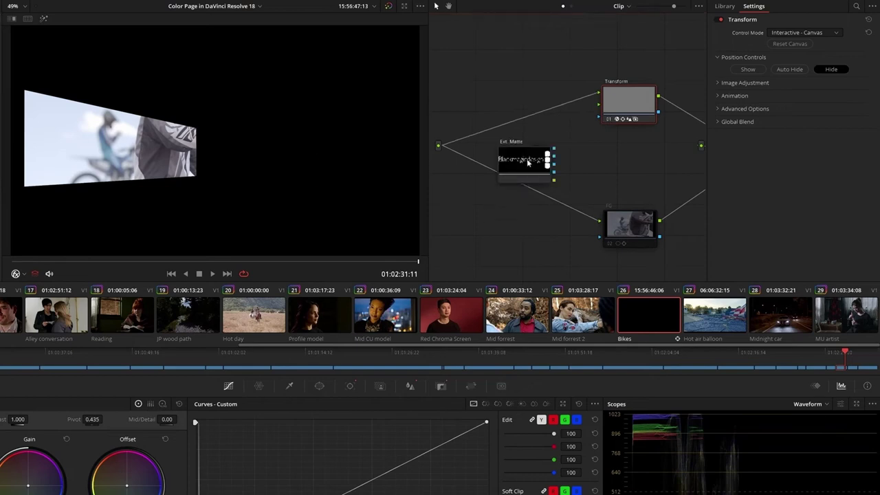
pyautogui.moveTo(554, 180); pyautogui.dragTo(601, 106)
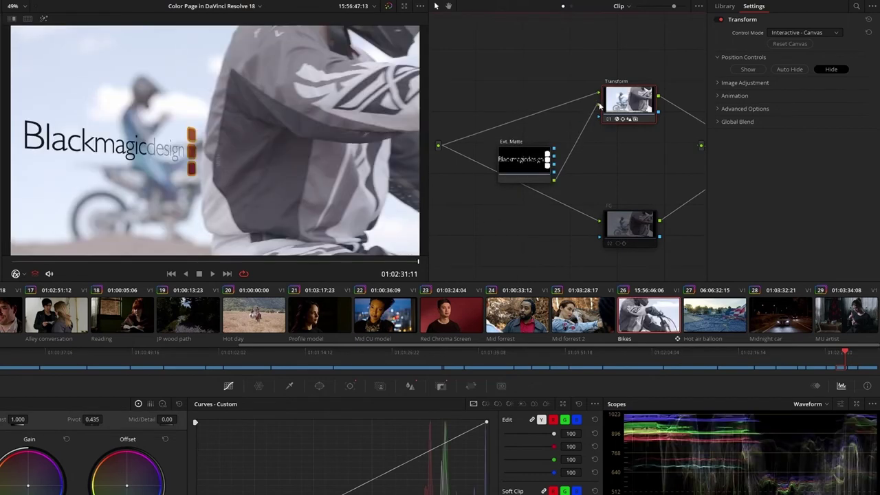
pyautogui.press('j')
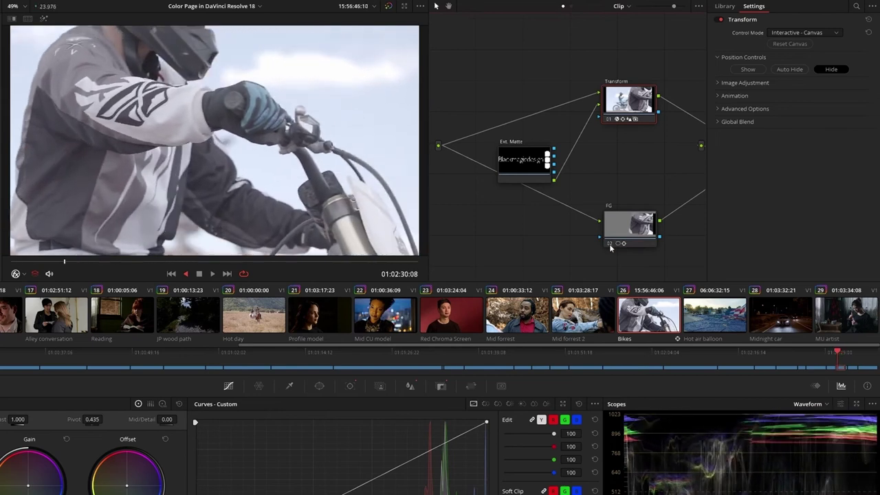
# Step: Cut Hot air balloon fringing to Green/Purple scale -0.468, edge 0.009, then compare before and after
pyautogui.click(707, 317)
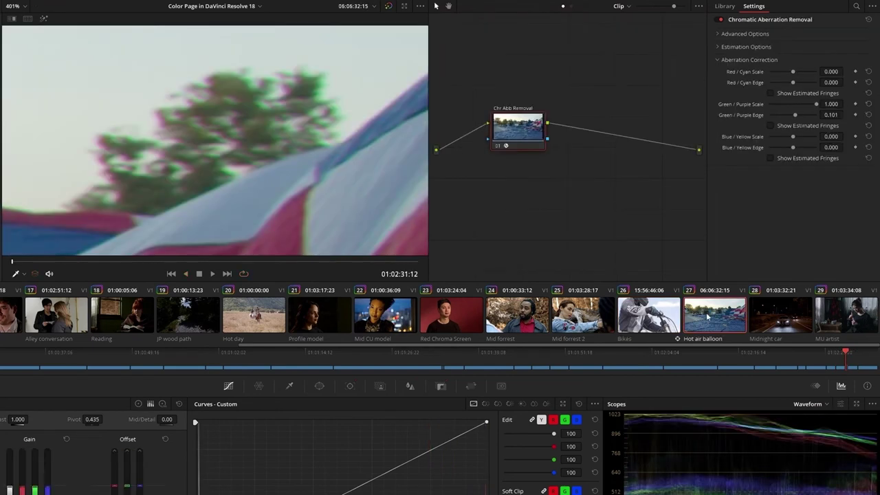
pyautogui.click(771, 126)
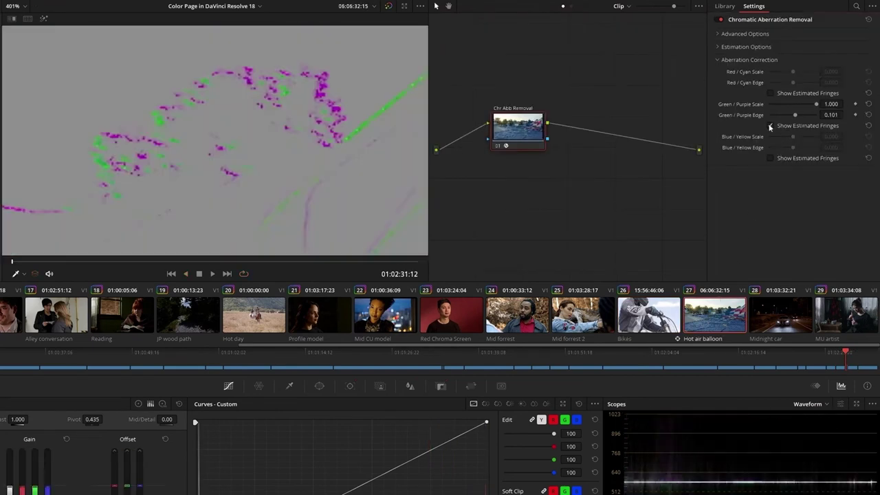
pyautogui.moveTo(816, 104); pyautogui.dragTo(793, 114)
pyautogui.click(772, 126)
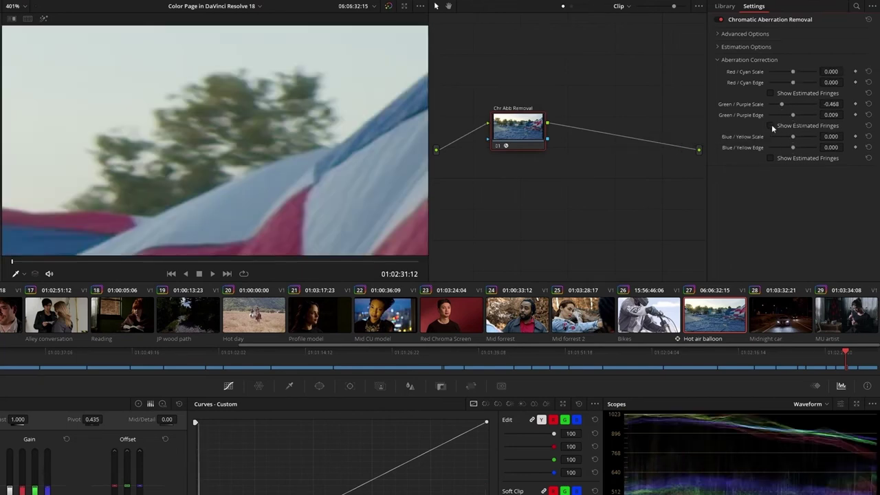
pyautogui.click(720, 19)
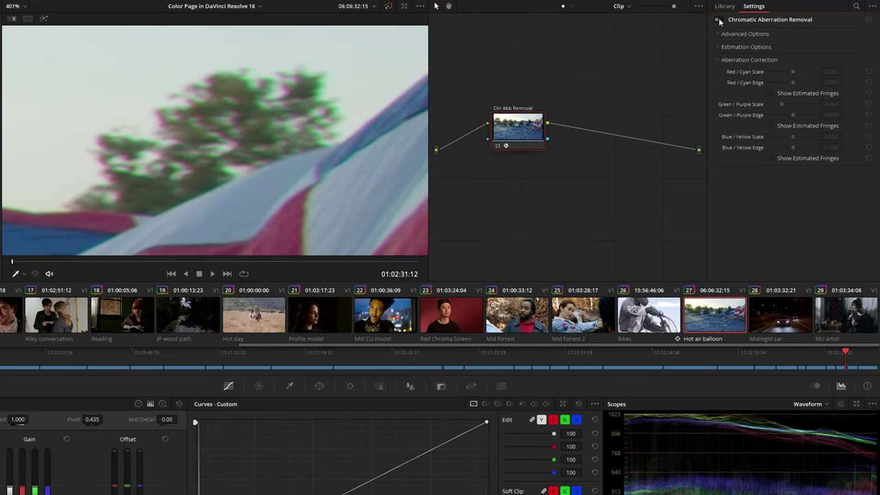
pyautogui.click(721, 19)
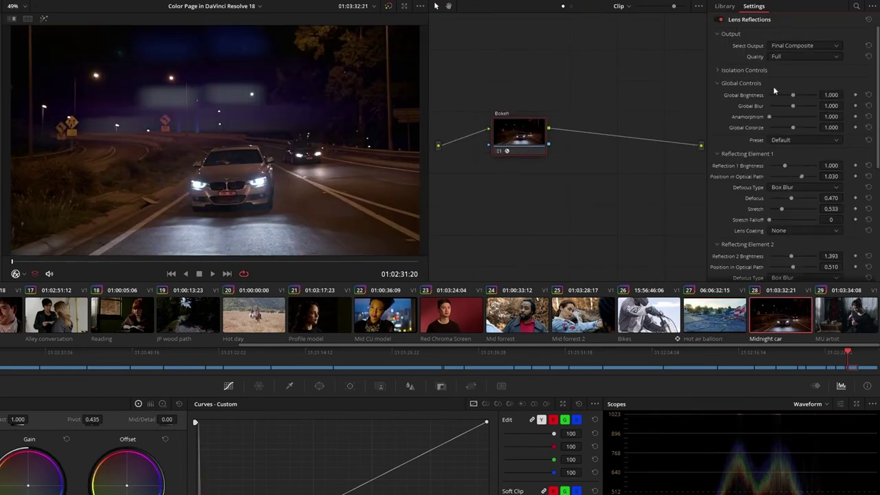
# Step: Choose the Bokeh preset in Lens Reflections Global Controls and play the Midnight car clip
pyautogui.click(793, 141)
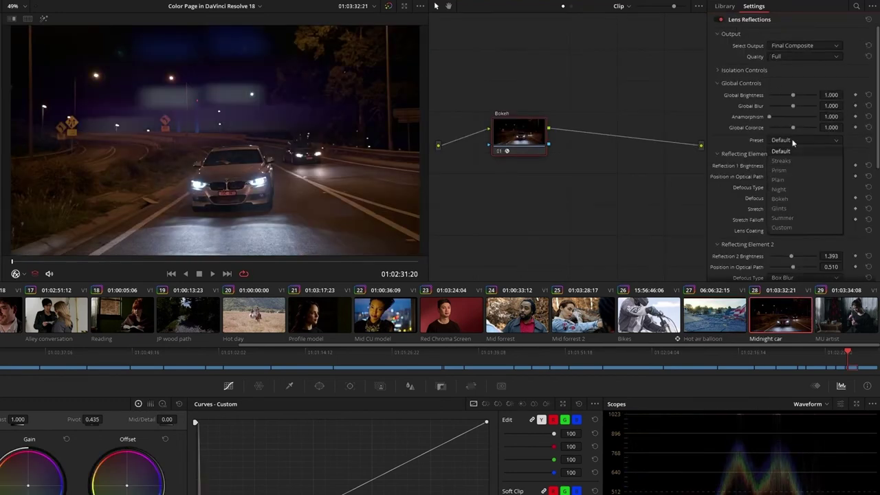
pyautogui.click(787, 197)
pyautogui.press('space')
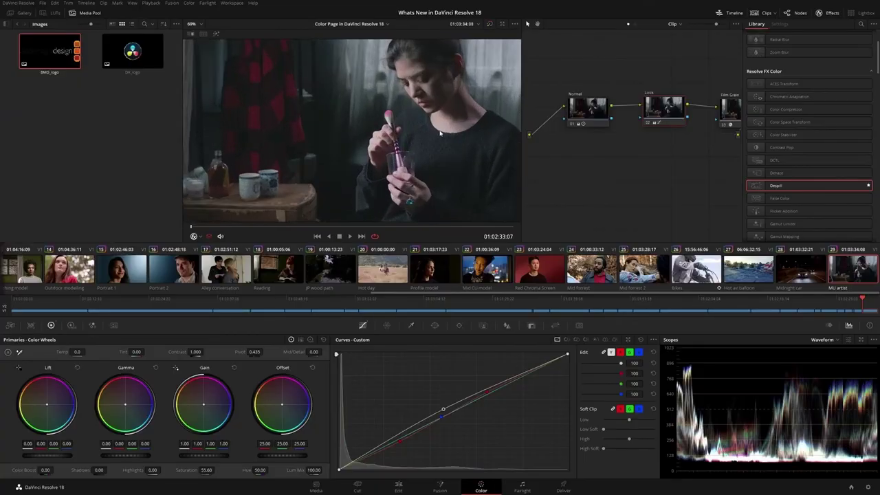
# Step: Lift the luma-only Y curve on the Look node, check Film Grain, then readjust the curve
pyautogui.scroll(1, 367, 148)
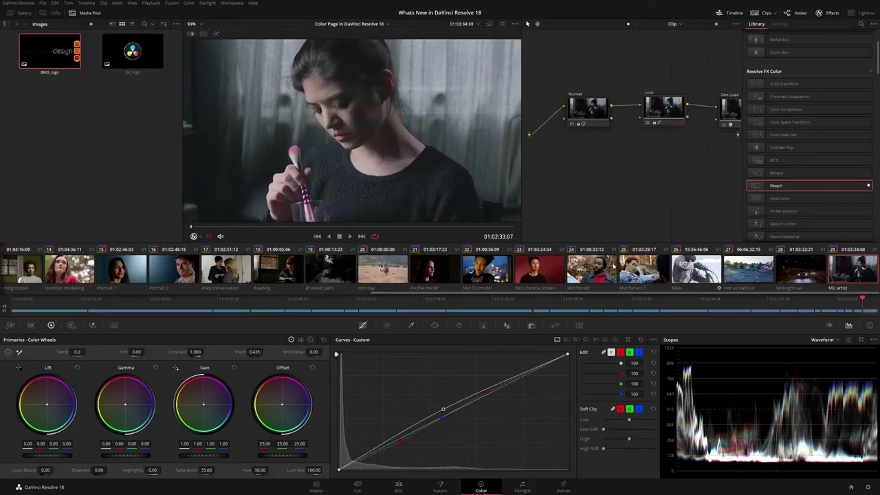
pyautogui.click(612, 352)
pyautogui.moveTo(440, 414)
pyautogui.mouseDown()
pyautogui.moveTo(436, 403)
pyautogui.moveTo(456, 420)
pyautogui.moveTo(442, 405)
pyautogui.mouseUp()
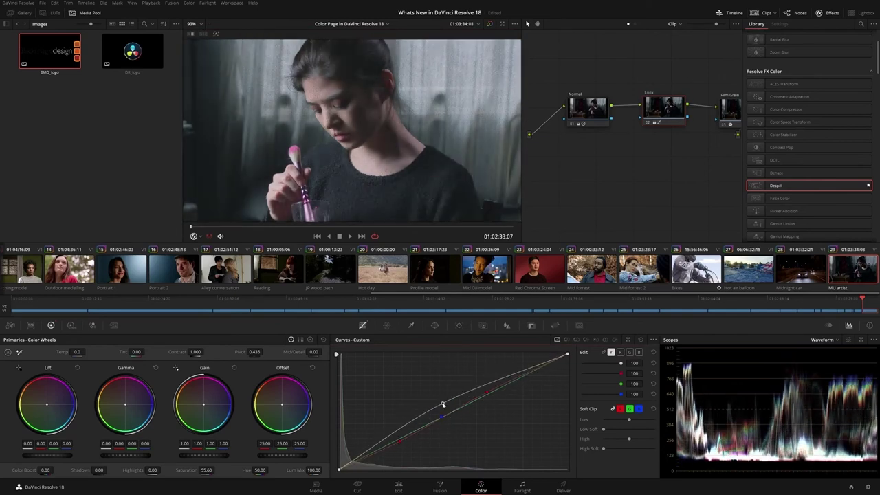
pyautogui.click(733, 112)
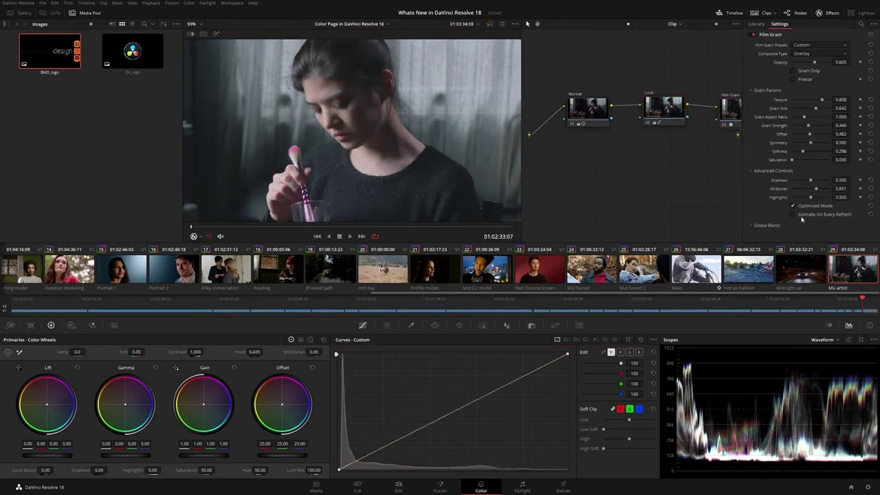
pyautogui.click(678, 114)
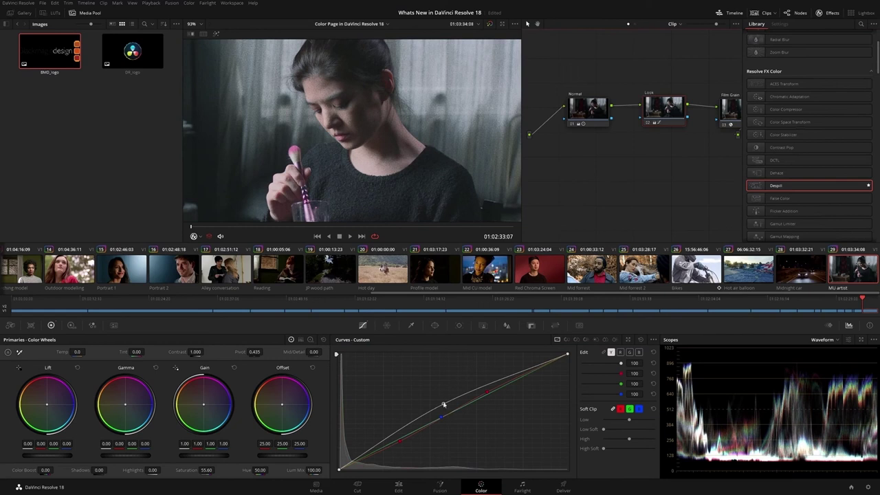
pyautogui.moveTo(449, 411)
pyautogui.mouseDown()
pyautogui.moveTo(453, 417)
pyautogui.moveTo(447, 405)
pyautogui.mouseUp()
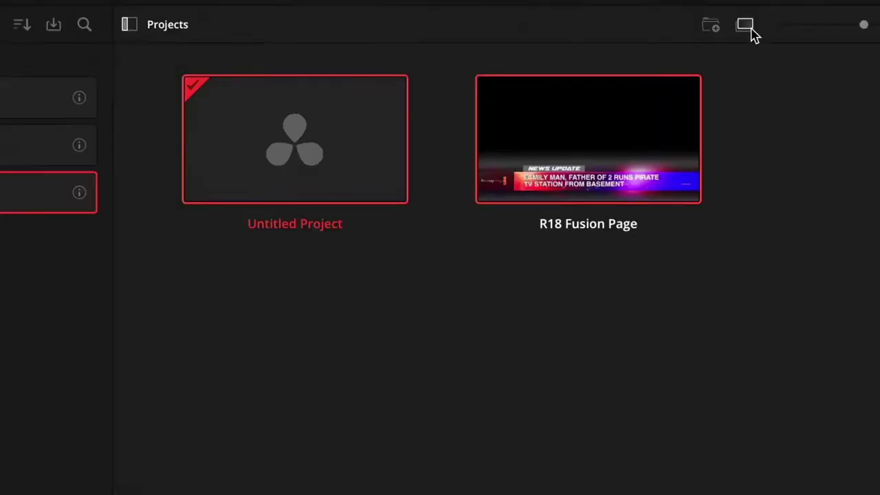
# Step: Copy the project into the DR18 Demos project library under <root>
pyautogui.click(616, 68)
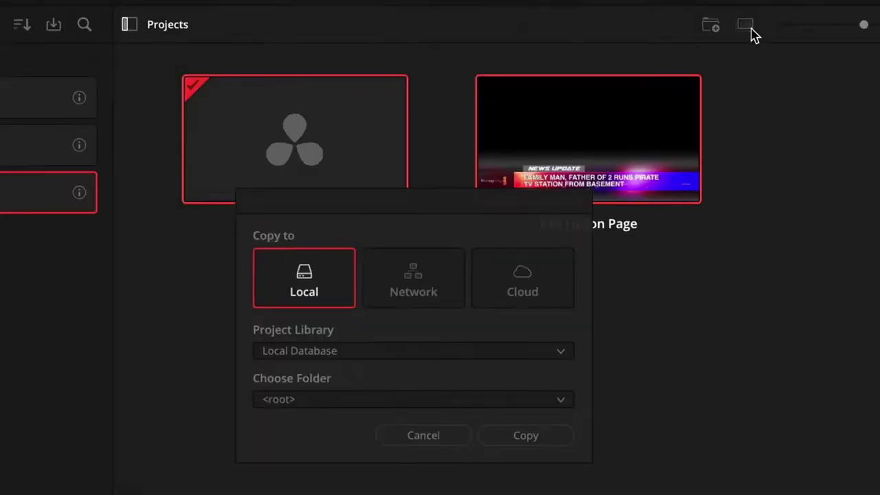
pyautogui.click(407, 354)
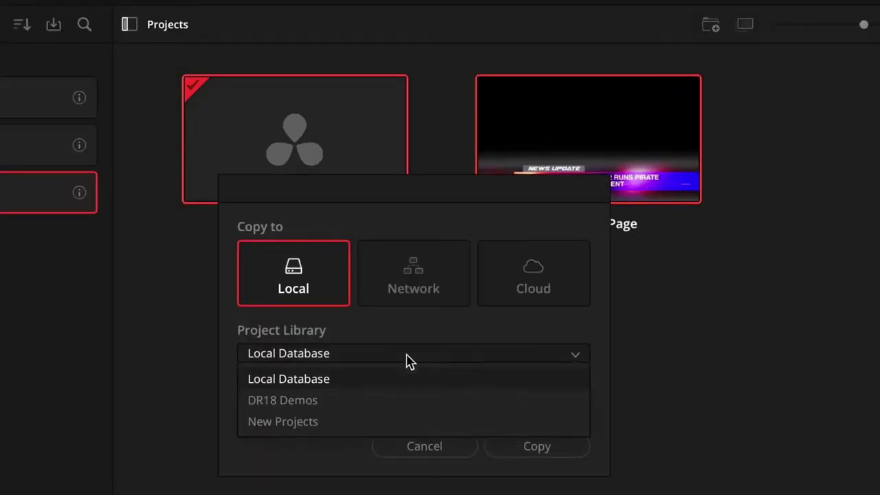
pyautogui.click(411, 402)
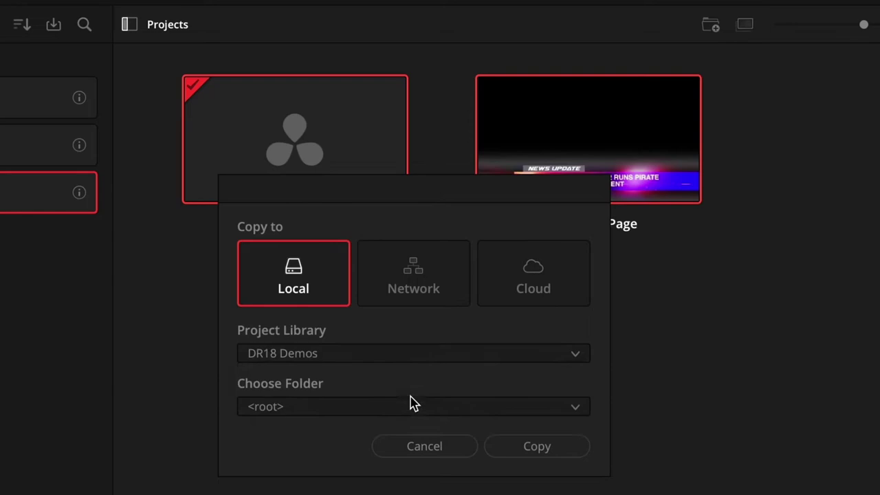
pyautogui.click(537, 447)
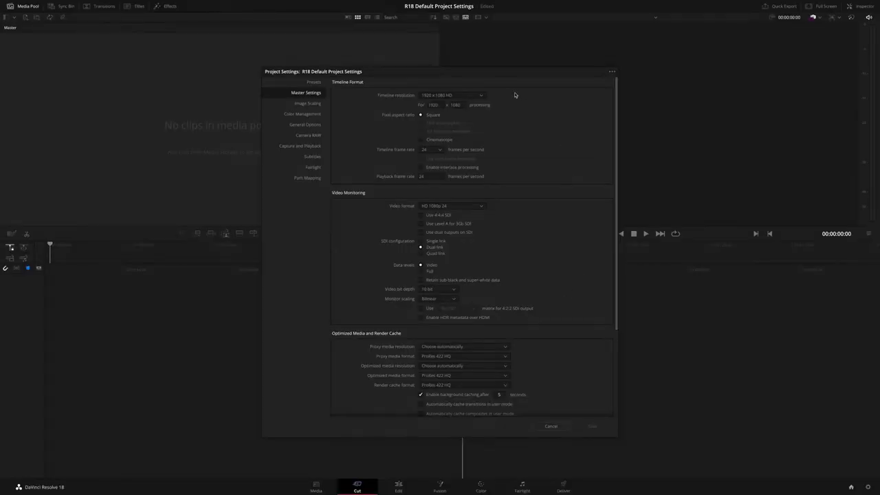
# Step: Set timeline resolution to 3840 x 2160 Ultra HD and the video format to UHD 2160p 24
pyautogui.click(487, 96)
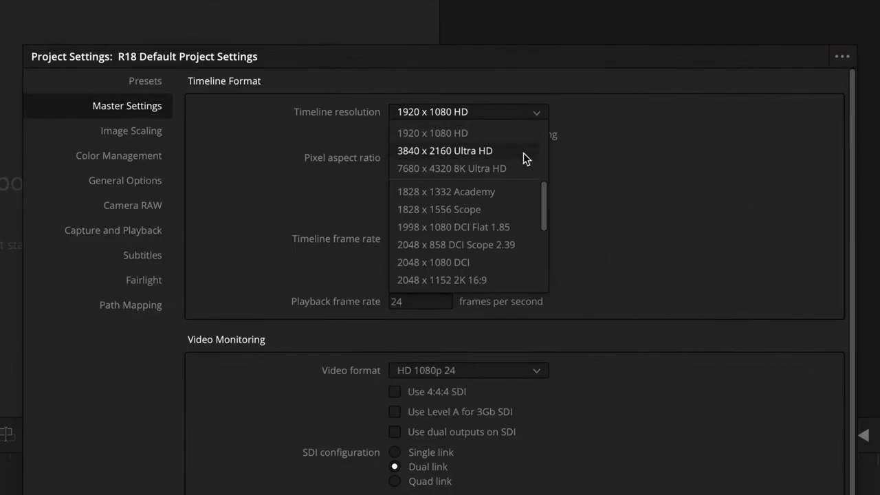
pyautogui.click(525, 149)
pyautogui.click(539, 373)
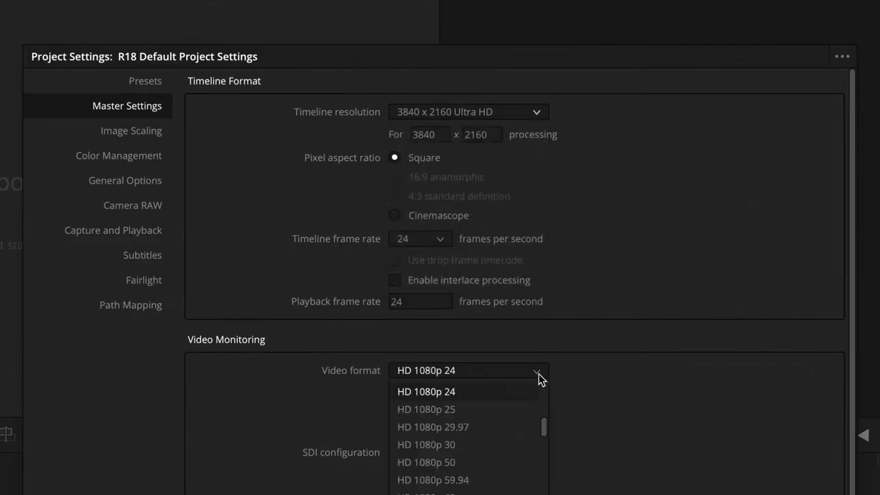
pyautogui.scroll(-5, 530, 454)
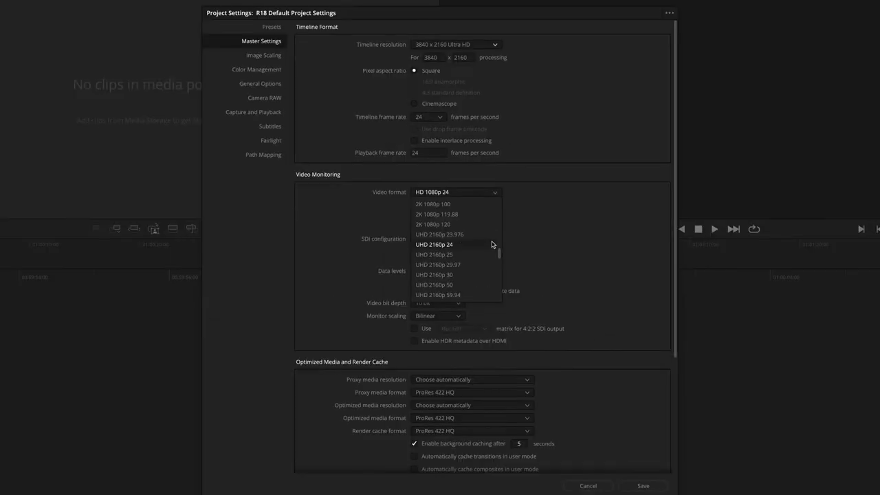
pyautogui.click(440, 245)
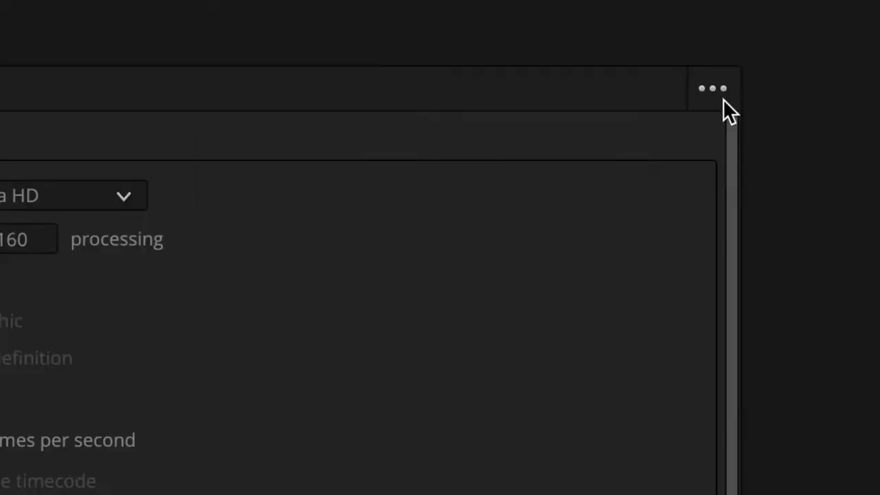
pyautogui.click(723, 98)
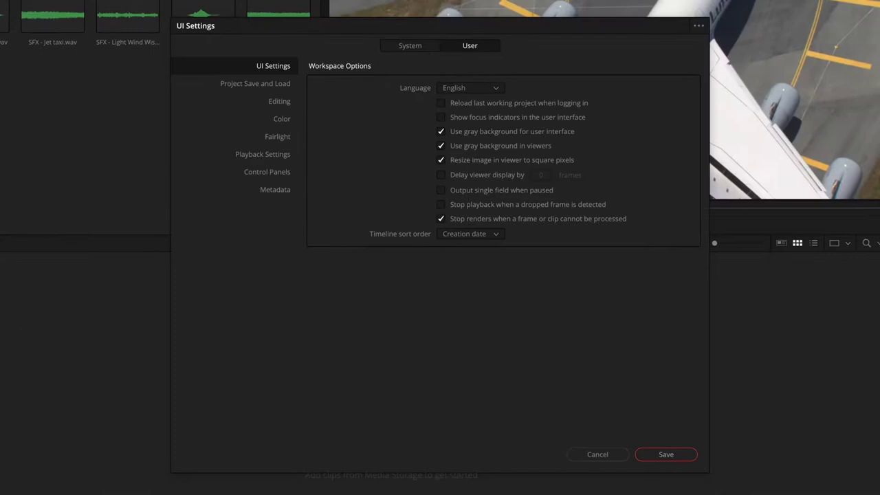
# Step: Turn on Import Finder tags as Keywords in Editing preferences and save
pyautogui.click(281, 104)
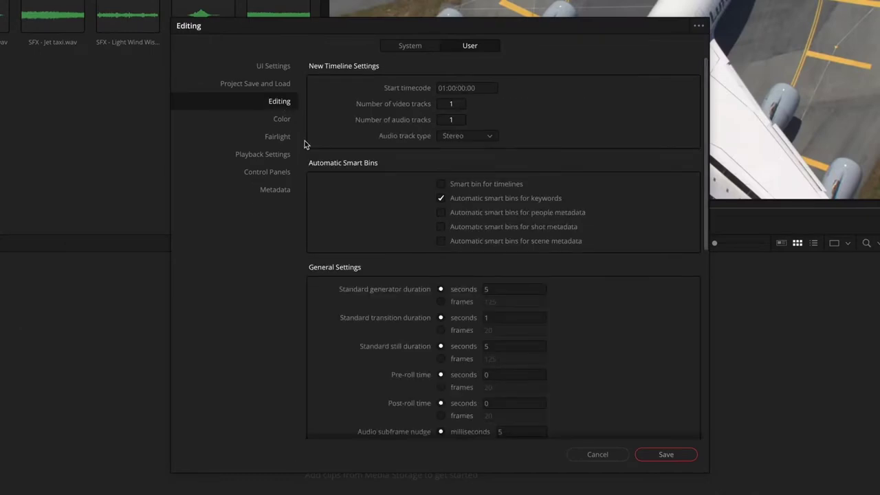
pyautogui.scroll(-10, 368, 221)
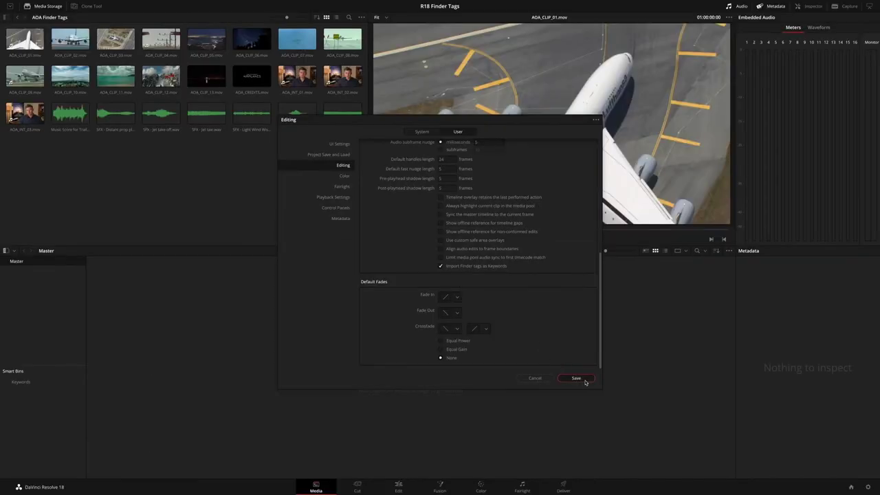
pyautogui.click(585, 382)
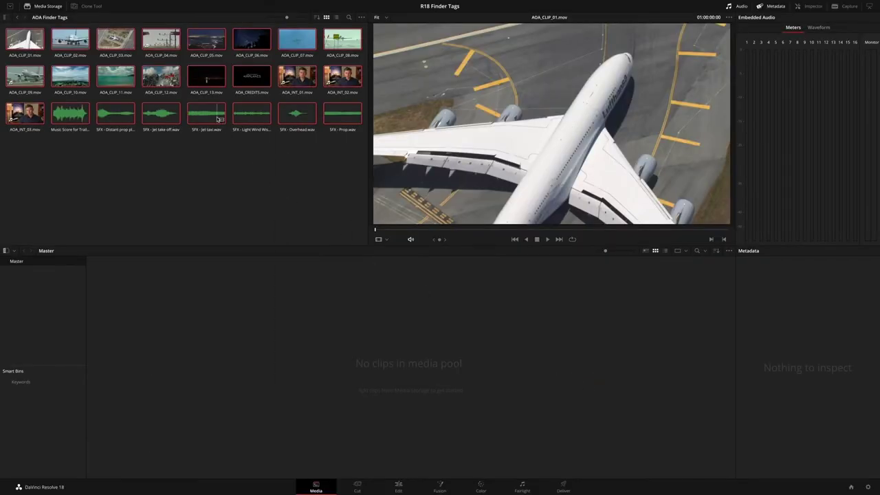
# Step: Import the tagged clips and browse the B-Roll, Sound Effects and Timelapse keyword smart bins
pyautogui.moveTo(218, 119); pyautogui.dragTo(241, 336)
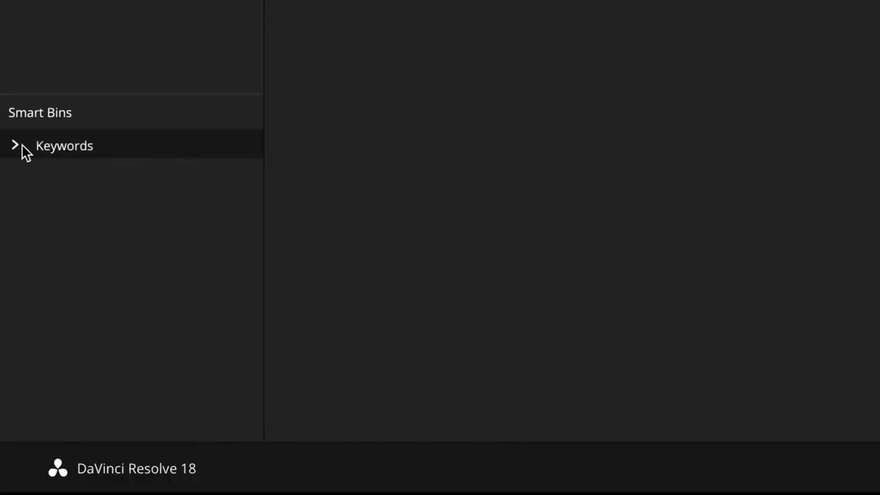
pyautogui.click(15, 147)
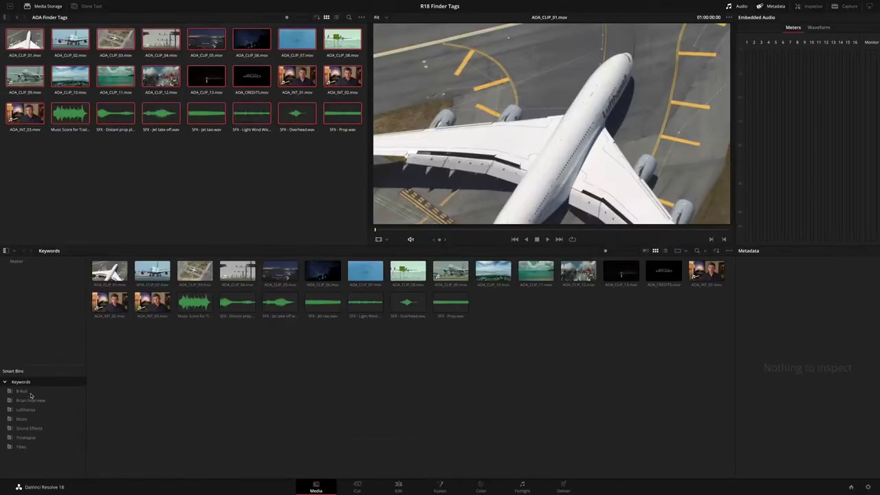
pyautogui.click(75, 176)
pyautogui.click(41, 429)
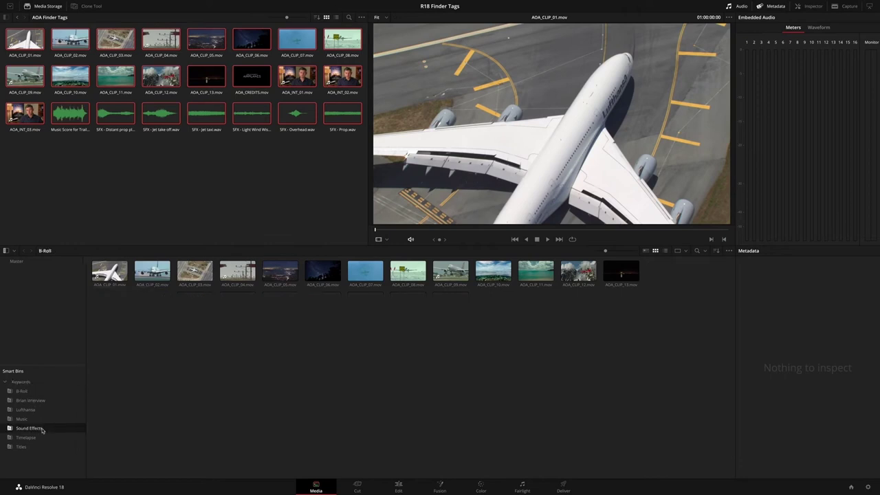
pyautogui.click(28, 438)
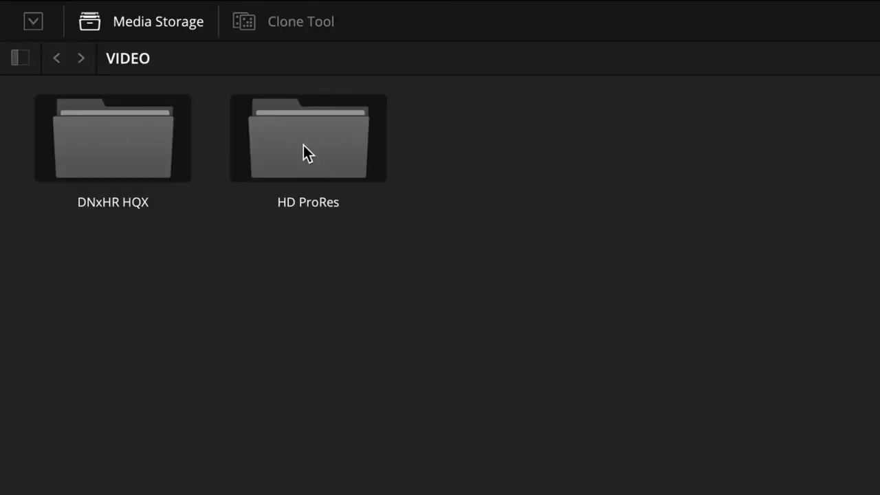
# Step: Drag the HD ProRes folder from Media Storage into the Media Pool
pyautogui.moveTo(303, 153); pyautogui.dragTo(434, 222)
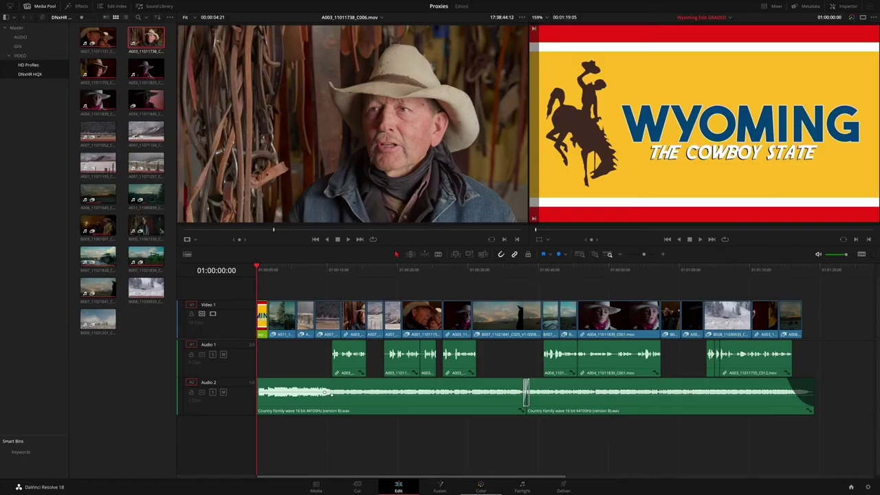
pyautogui.press('super+comma')
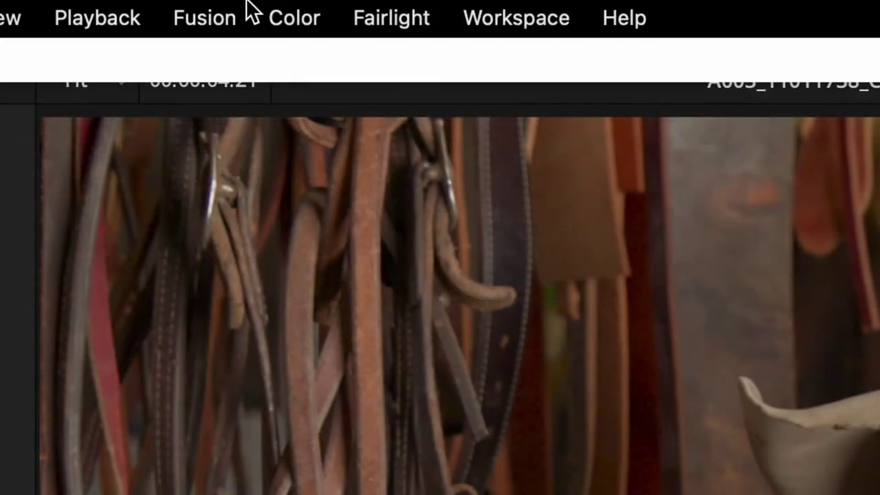
# Step: Inspect Playback > Proxy Handling and the viewer's proxy versus camera-original choices
pyautogui.click(130, 15)
pyautogui.moveTo(188, 100)
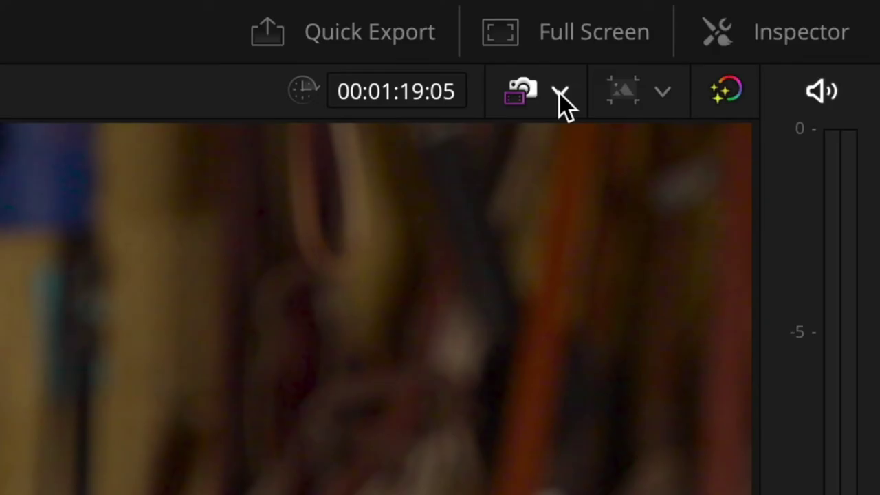
pyautogui.click(820, 18)
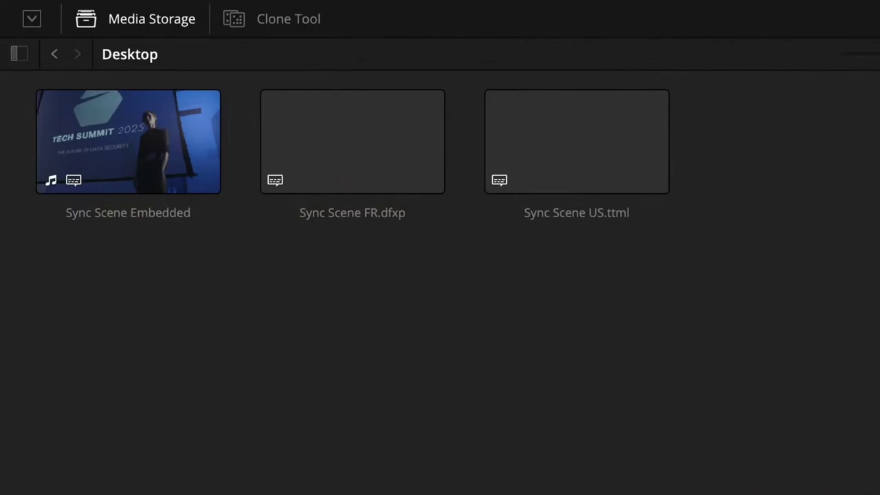
# Step: Import the three Sync Scene files to the Media Pool and rename subtitle region R3 to SFX
pyautogui.hotkey('ctrl', 'a')
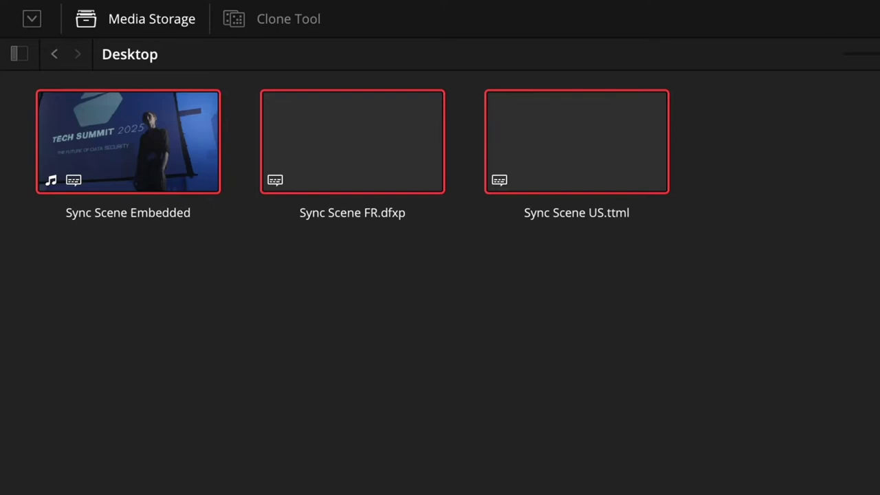
pyautogui.moveTo(371, 170); pyautogui.dragTo(174, 315)
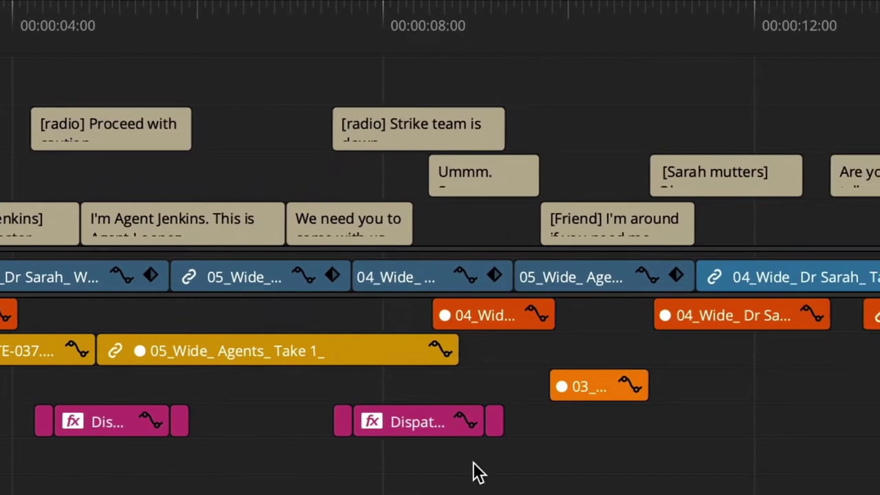
pyautogui.rightClick(262, 131)
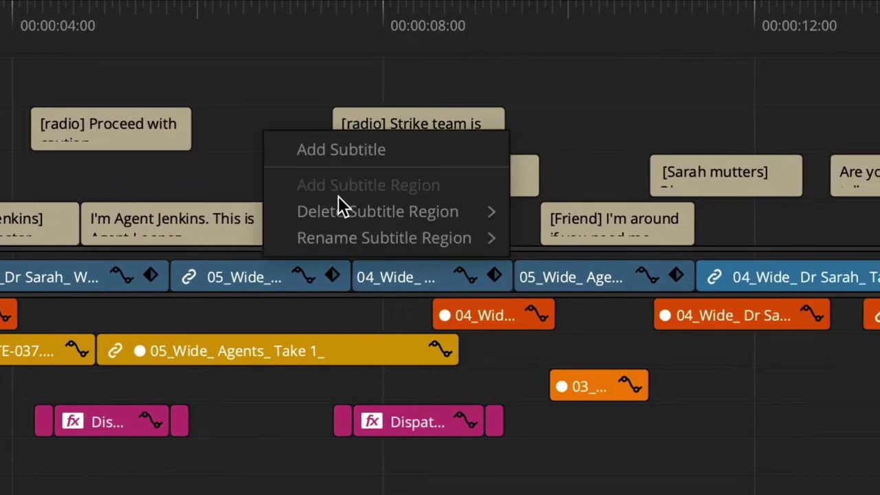
pyautogui.moveTo(356, 245)
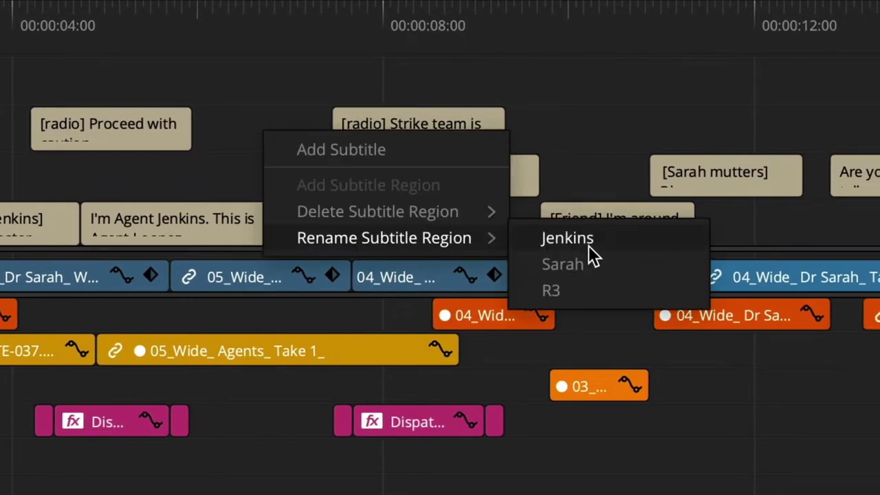
pyautogui.click(615, 291)
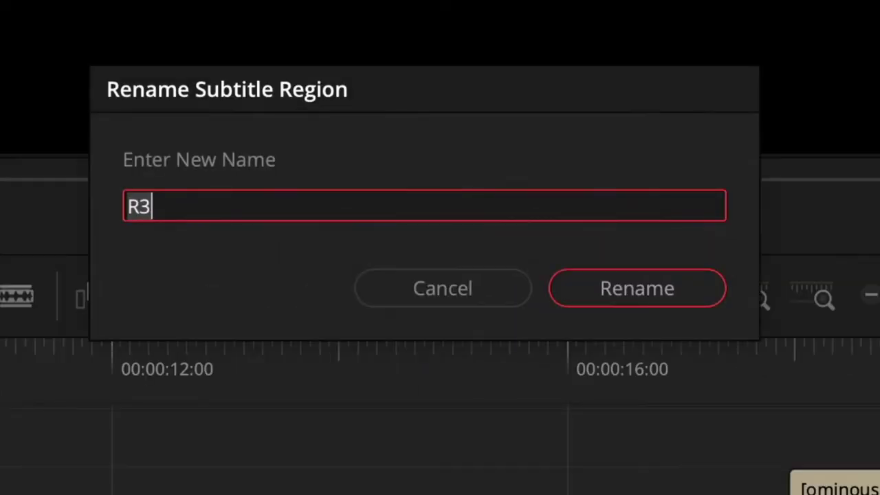
pyautogui.write('SFX')
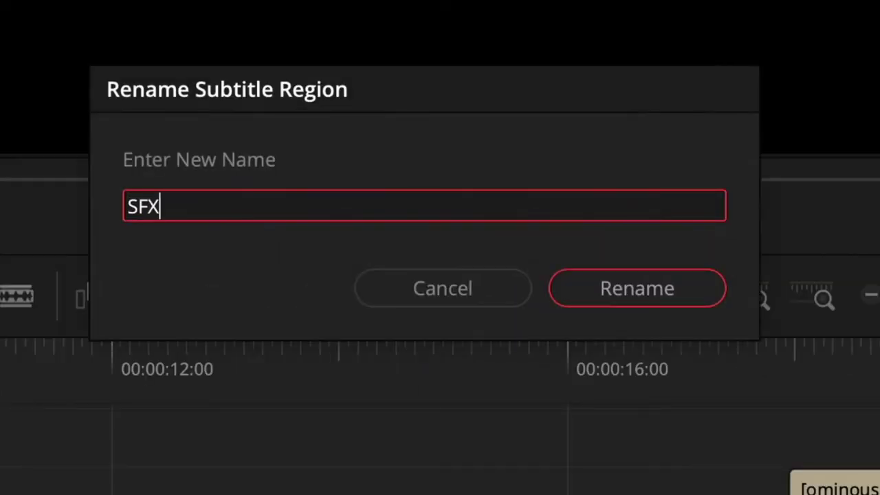
pyautogui.press('Return')
pyautogui.press('space')
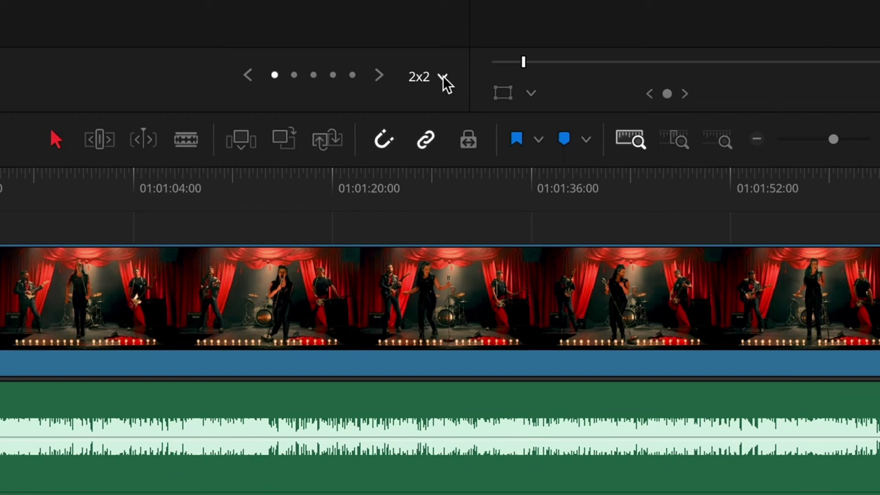
# Step: Show all angles in a 5x5 grid, then live-cut to the Video 4 angle and then Video 3
pyautogui.click(432, 317)
pyautogui.click(468, 238)
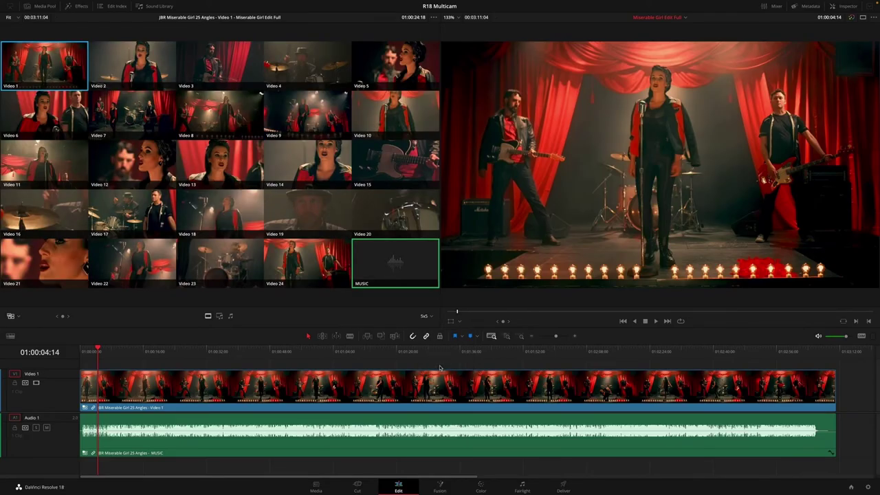
pyautogui.press('space')
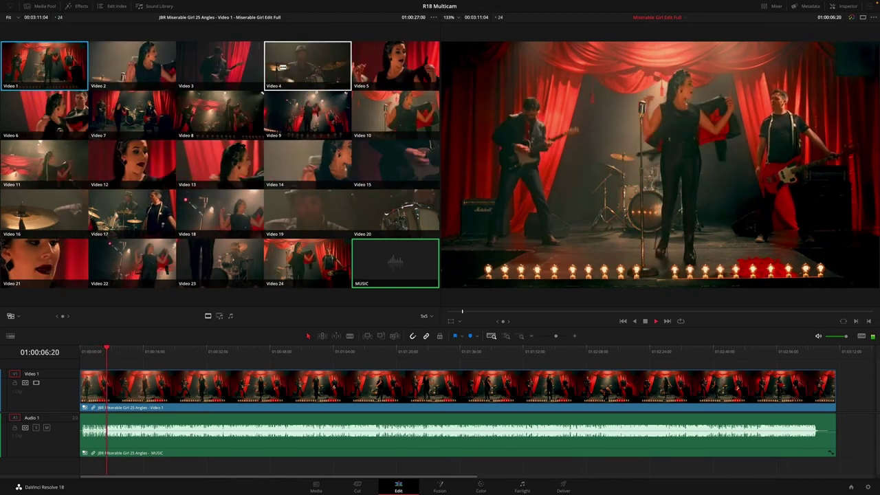
pyautogui.press('4')
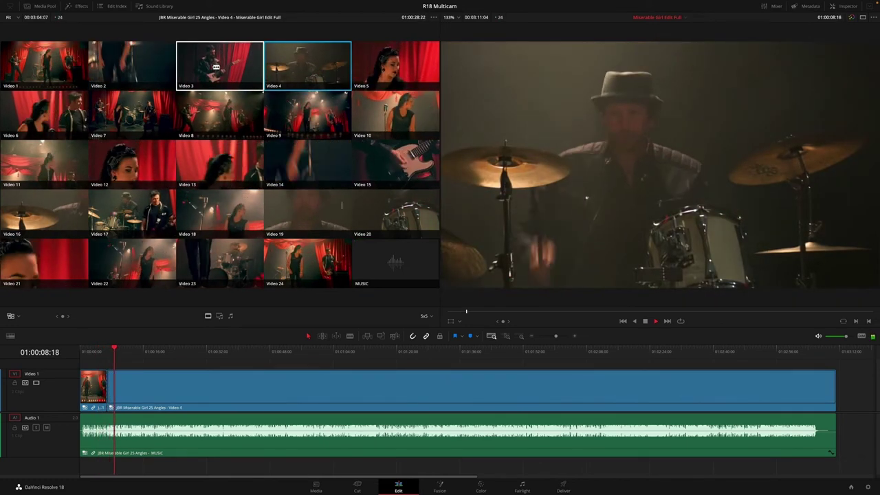
pyautogui.click(216, 66)
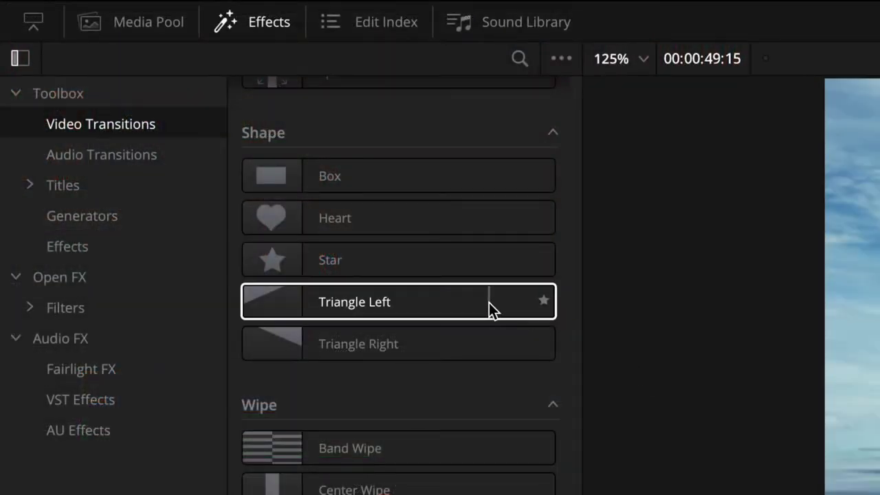
# Step: Add a Triangle Left transition between two clips and set it to Reverse
pyautogui.moveTo(489, 303); pyautogui.dragTo(416, 146)
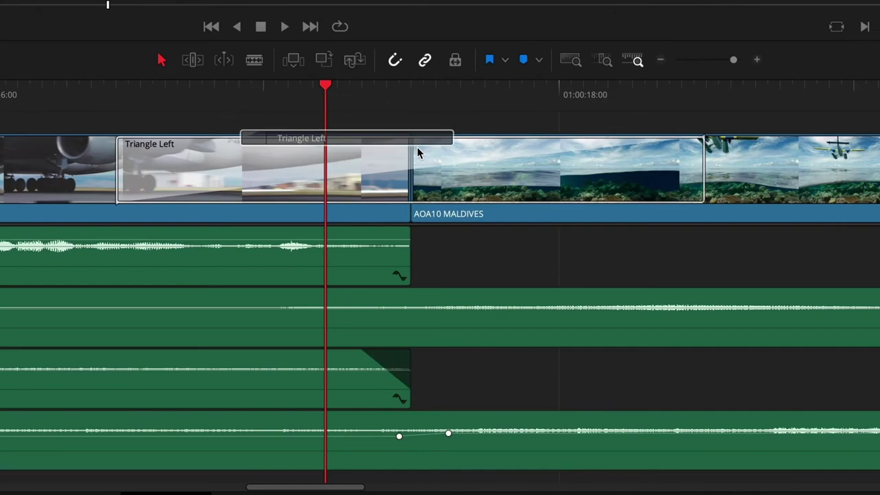
pyautogui.press('space')
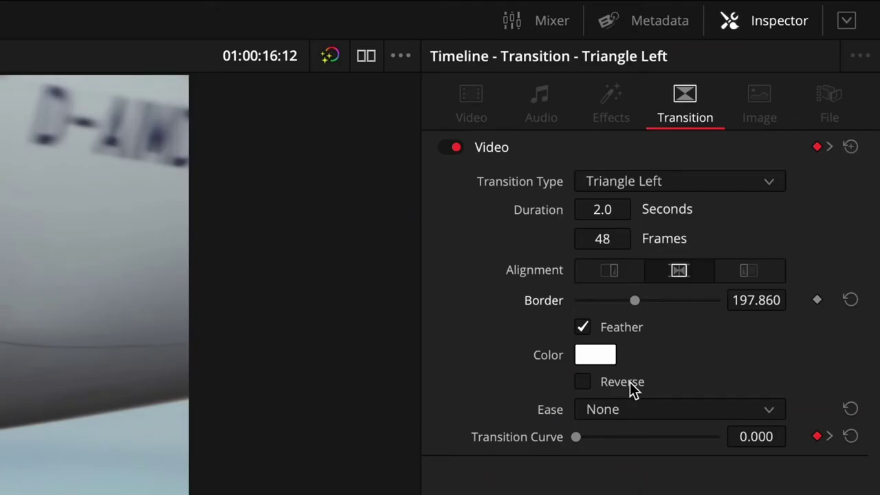
pyautogui.click(630, 382)
pyautogui.press('space')
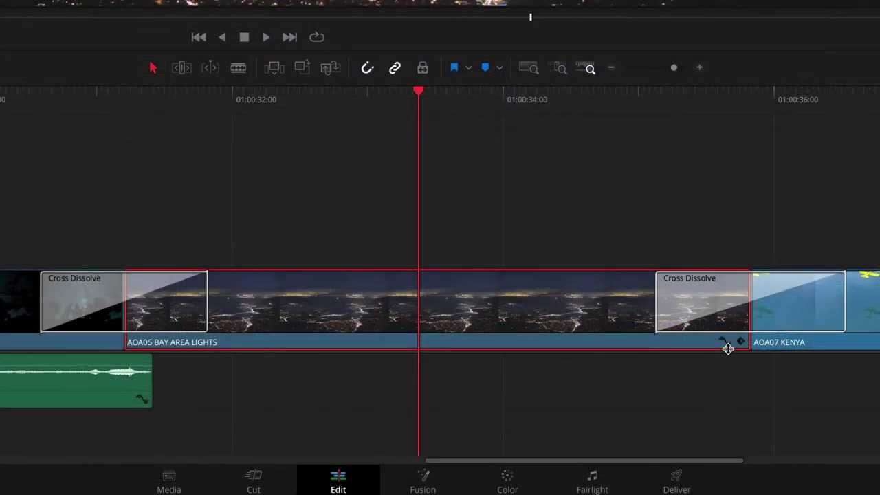
# Step: Show the AOA05 BAY AREA LIGHTS clip's zoom keyframe curve and step between its keyframes
pyautogui.click(726, 344)
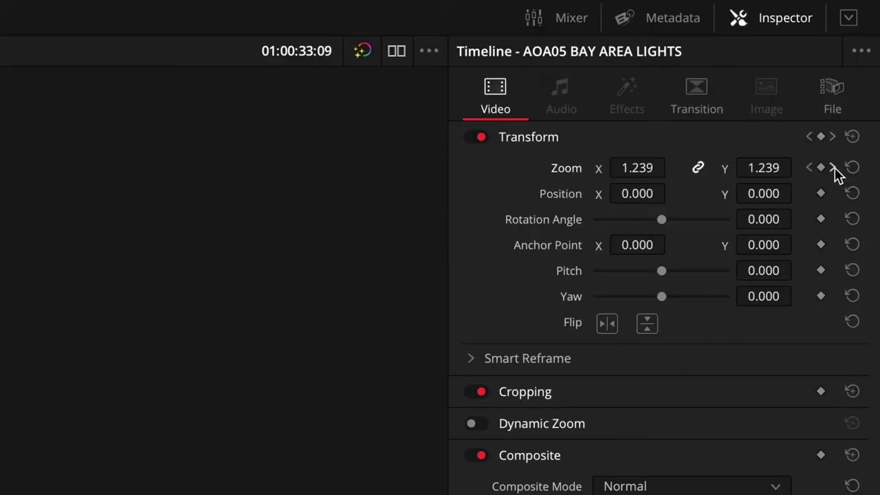
pyautogui.click(833, 167)
pyautogui.click(857, 57)
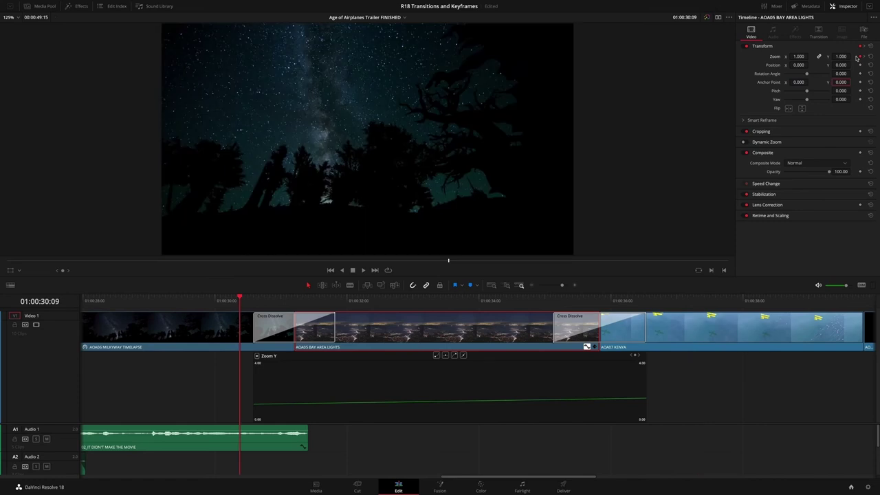
pyautogui.click(865, 57)
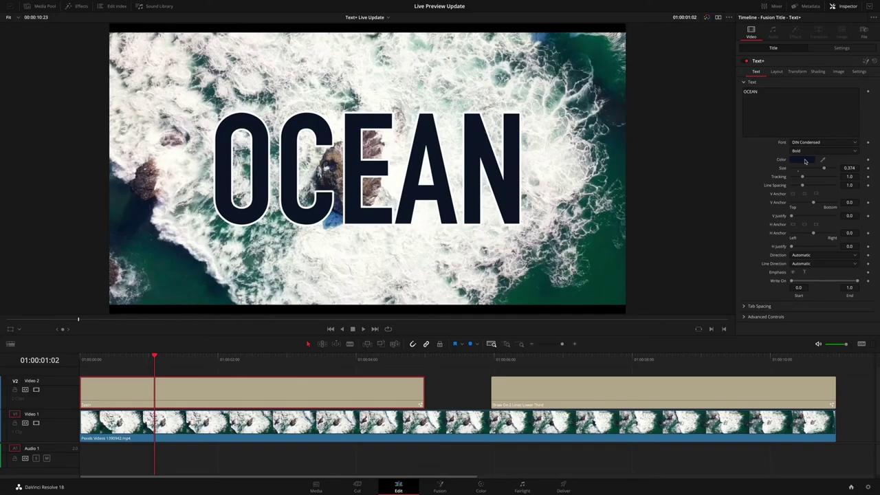
# Step: Make the OCEAN Text+ title yellow, then drop a Paint node onto the MediaIn1–MediaOut1 link
pyautogui.click(482, 213)
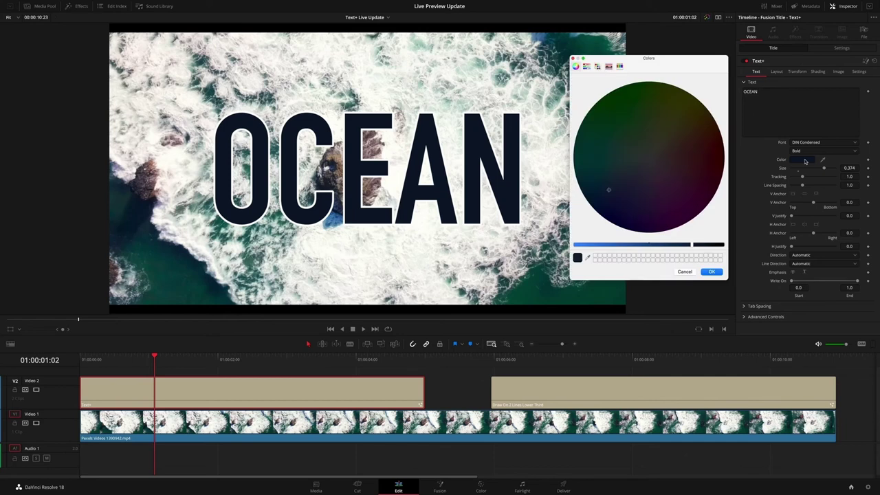
pyautogui.moveTo(673, 245); pyautogui.dragTo(594, 246)
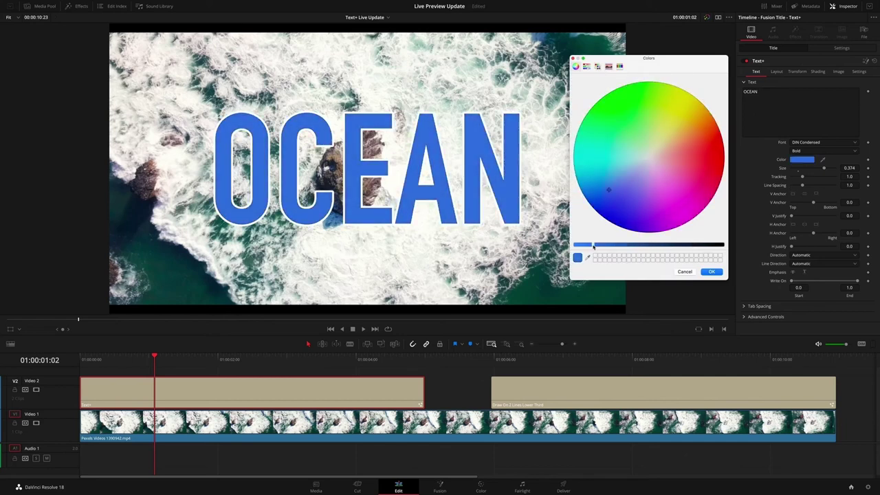
pyautogui.moveTo(679, 215); pyautogui.dragTo(689, 198)
pyautogui.moveTo(702, 153); pyautogui.dragTo(676, 110)
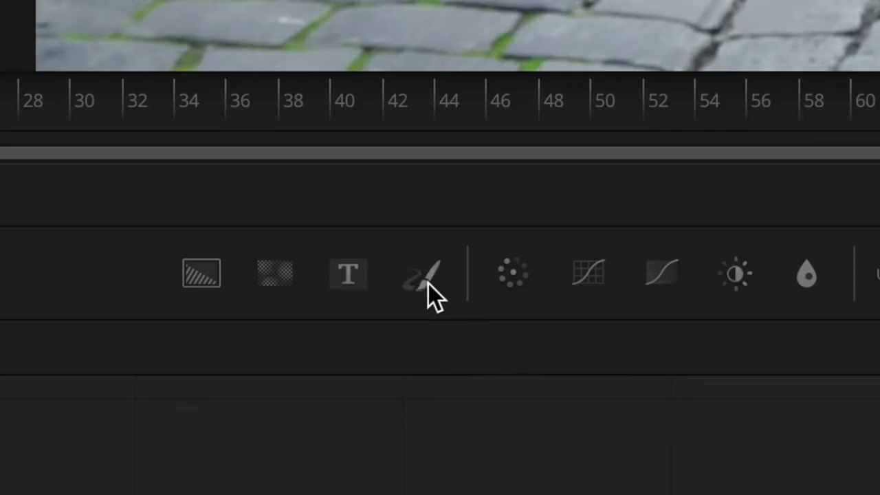
pyautogui.moveTo(429, 283)
pyautogui.mouseDown()
pyautogui.moveTo(438, 301)
pyautogui.moveTo(859, 464)
pyautogui.moveTo(879, 494)
pyautogui.mouseUp()
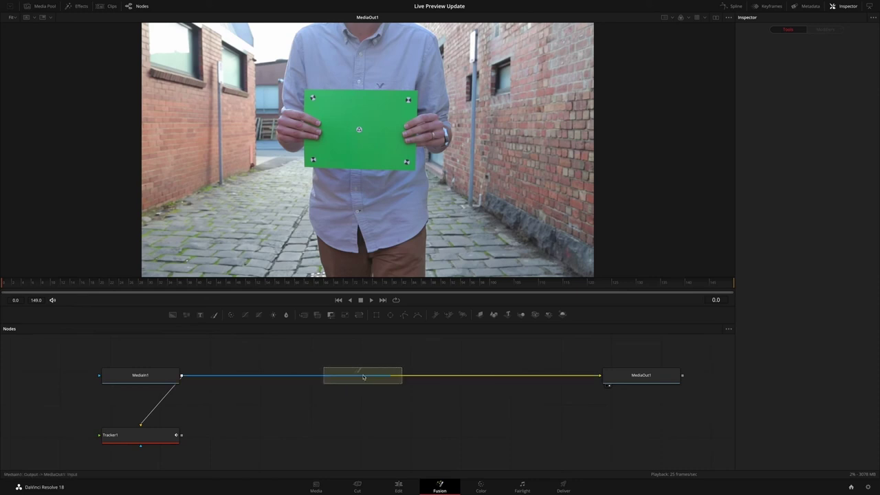
pyautogui.moveTo(363, 377); pyautogui.dragTo(363, 377)
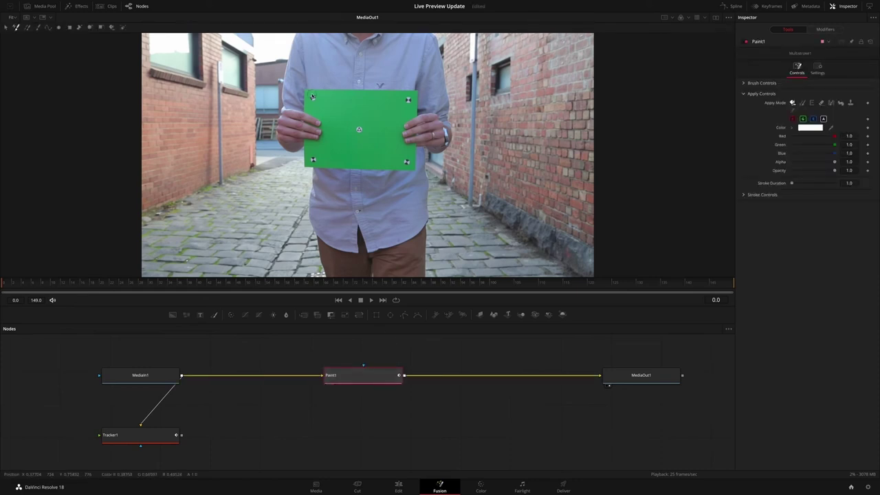
# Step: Set the Paint brush size to about 0.0134 and paint over the green card's tracking markers
pyautogui.scroll(4, 313, 96)
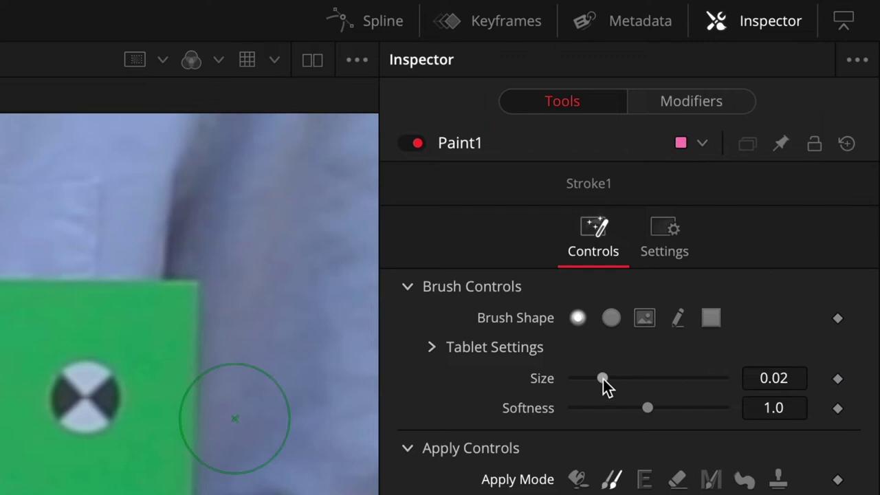
pyautogui.moveTo(603, 385); pyautogui.dragTo(593, 387)
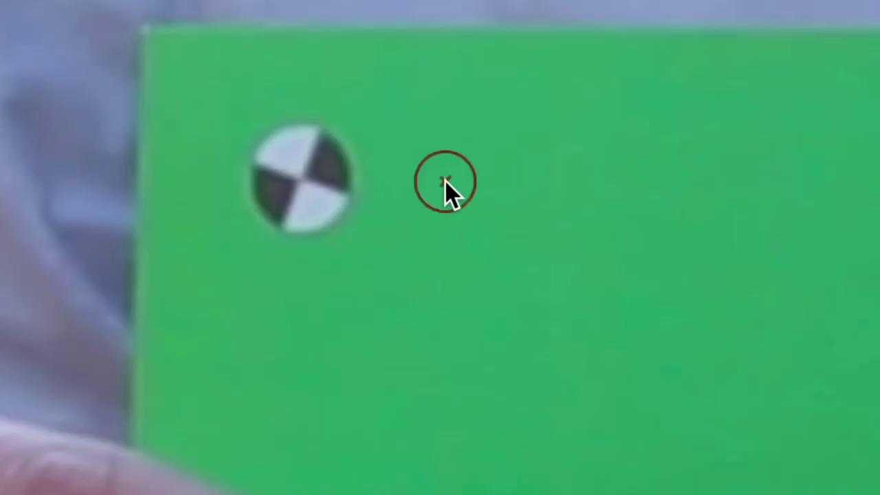
pyautogui.click(180, 398)
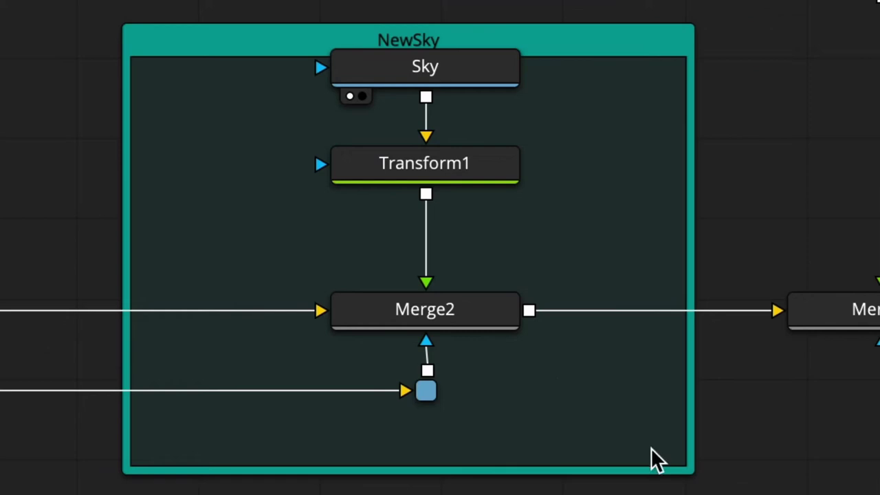
# Step: Set the Merge2 node's Apply Mode to Hard Light
pyautogui.click(496, 330)
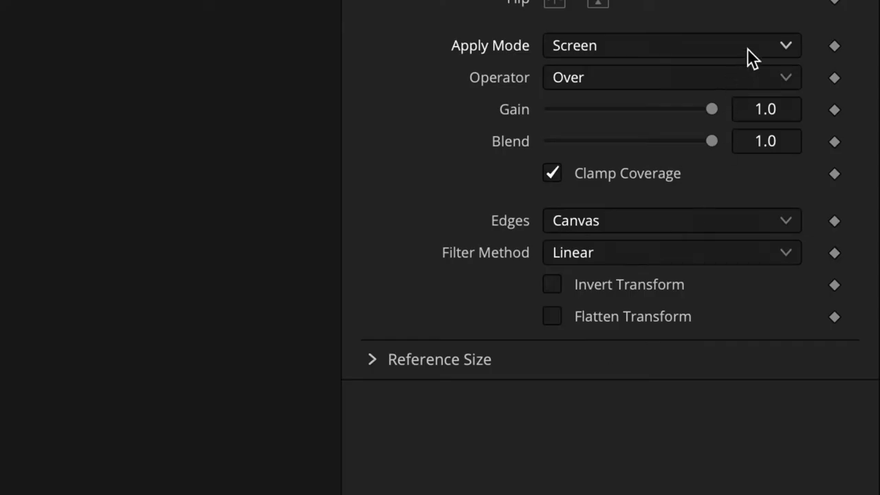
pyautogui.click(751, 41)
pyautogui.moveTo(789, 98); pyautogui.dragTo(798, 324)
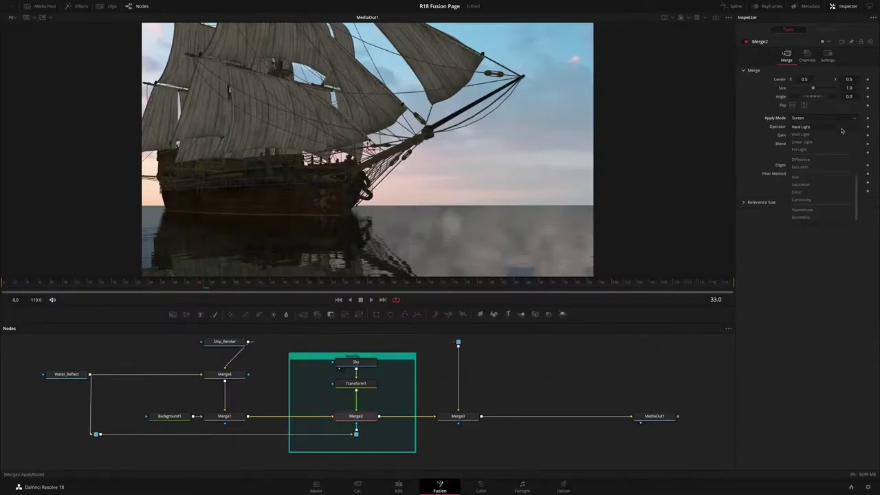
pyautogui.click(842, 128)
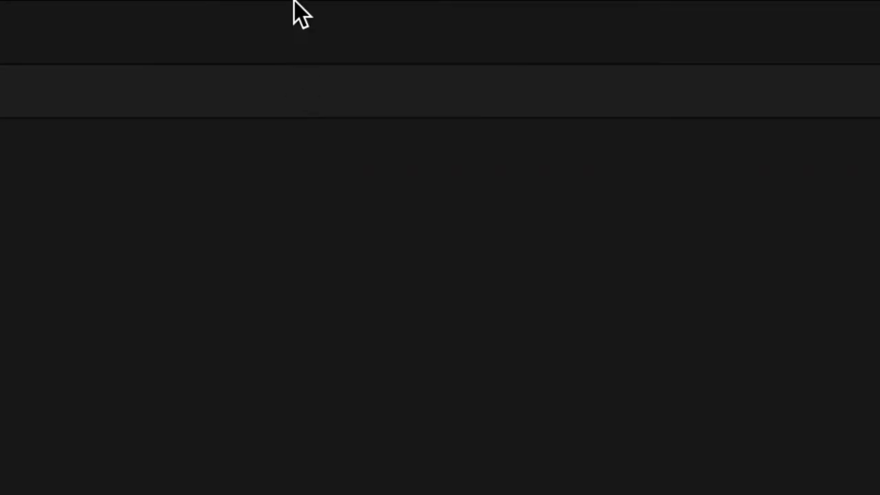
# Step: Import the ship FBX scene into Fusion
pyautogui.click(381, 9)
pyautogui.moveTo(385, 86)
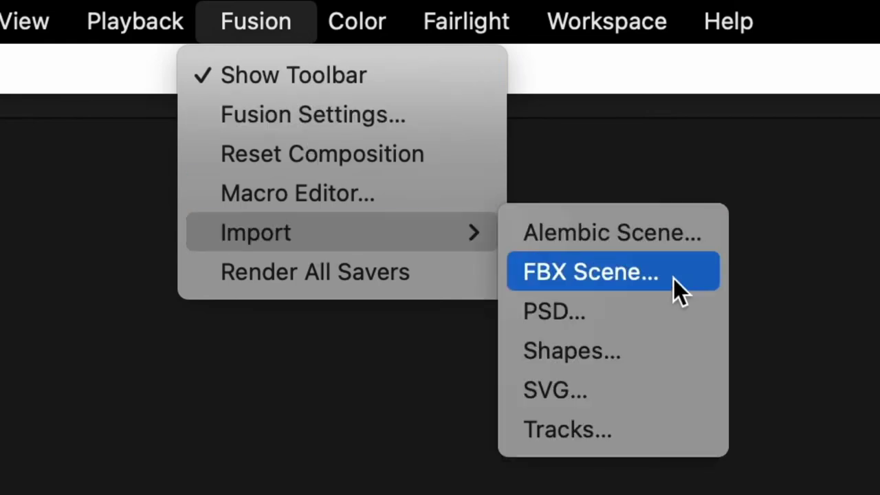
pyautogui.click(674, 279)
pyautogui.click(344, 122)
pyautogui.click(552, 230)
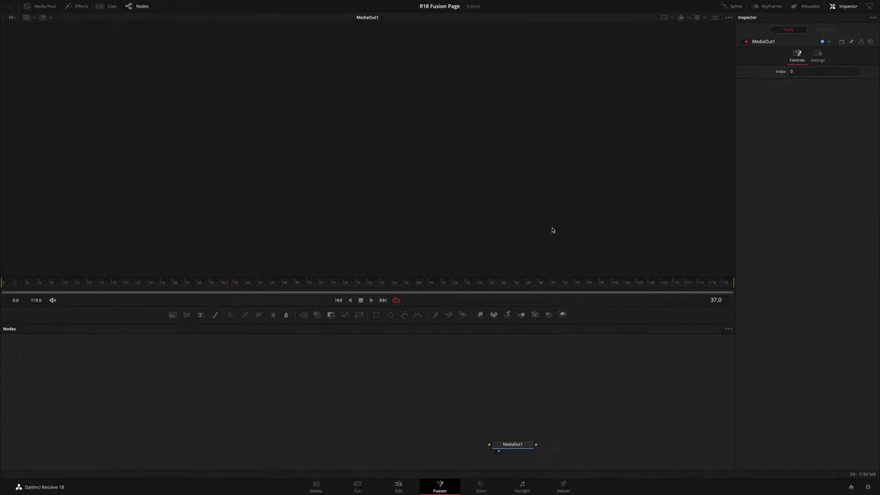
# Step: Connect LinearDodge to MediaOut1 and merge the ship renders in Merge1 with the Conjoint operator
pyautogui.moveTo(285, 443); pyautogui.dragTo(490, 444)
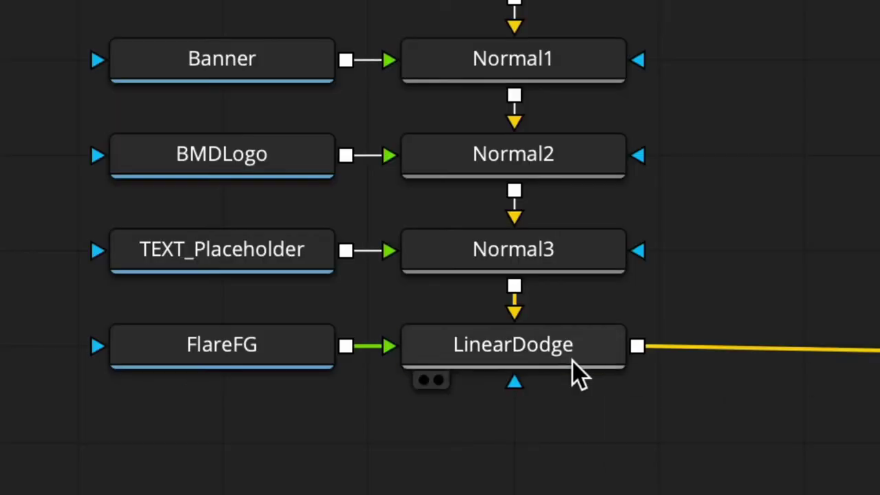
pyautogui.click(273, 445)
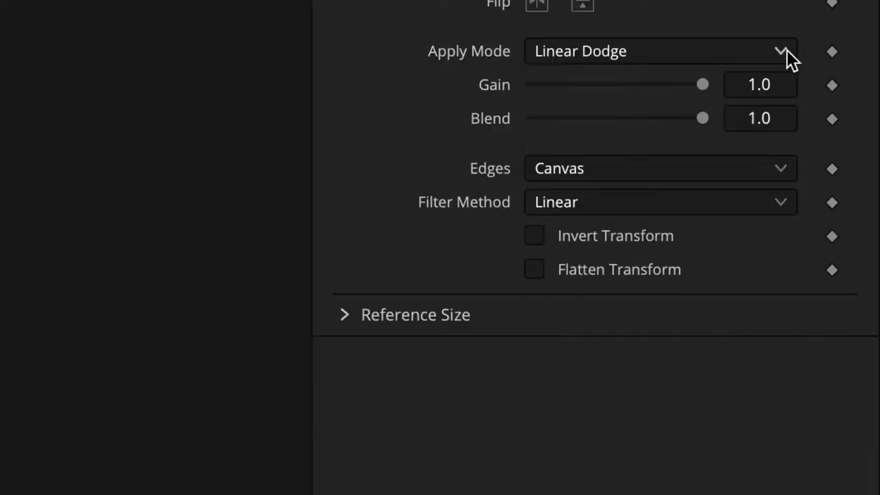
pyautogui.click(787, 51)
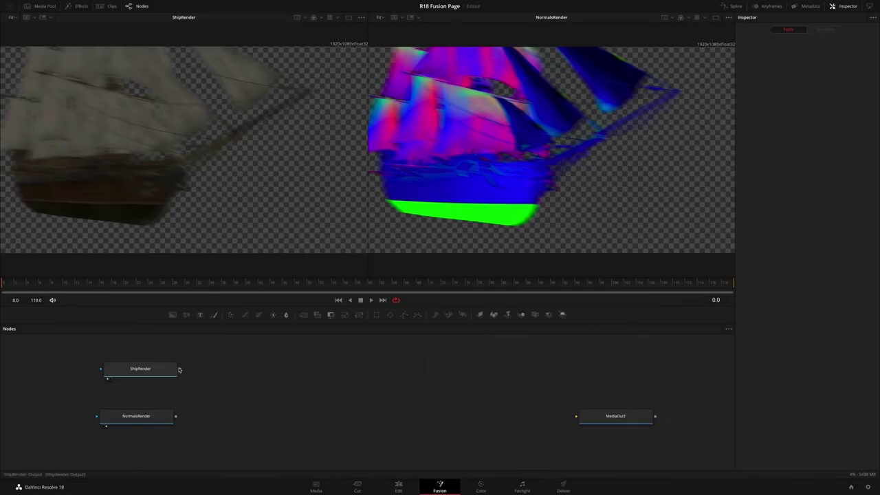
pyautogui.moveTo(176, 417); pyautogui.dragTo(176, 417)
pyautogui.moveTo(232, 418); pyautogui.dragTo(552, 151)
pyautogui.click(842, 127)
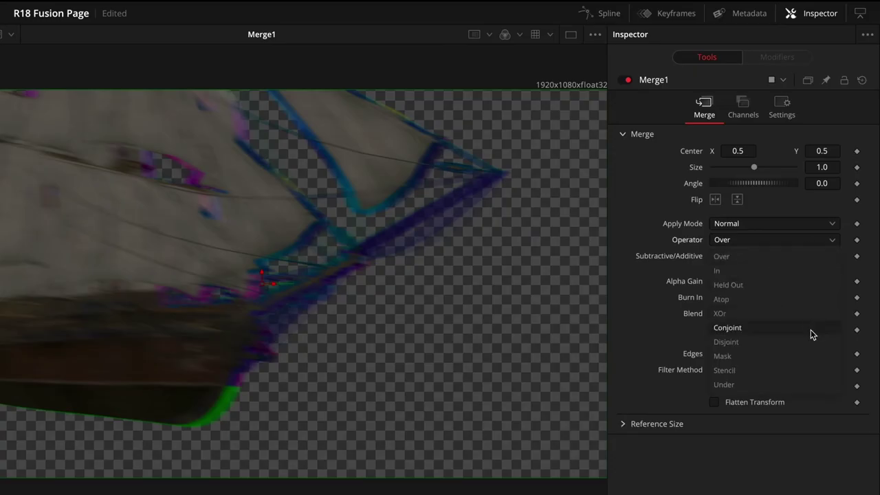
pyautogui.click(810, 334)
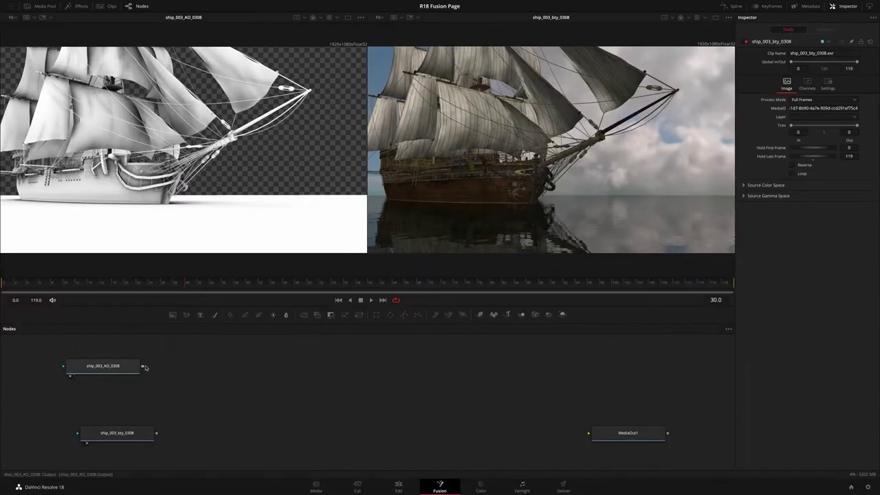
# Step: Merge the AO pass into the beauty pass and set Merge1's operator to Stencil
pyautogui.moveTo(142, 366); pyautogui.dragTo(157, 433)
pyautogui.moveTo(242, 438); pyautogui.dragTo(587, 205)
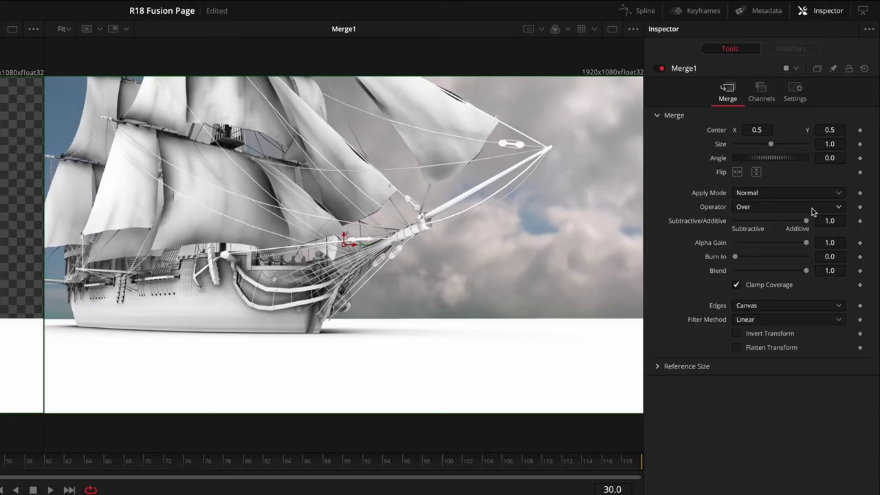
pyautogui.click(838, 129)
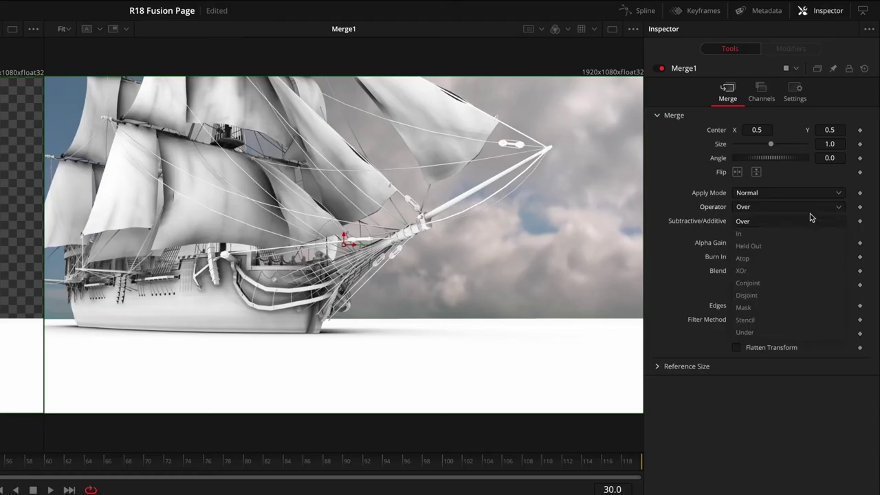
pyautogui.click(804, 309)
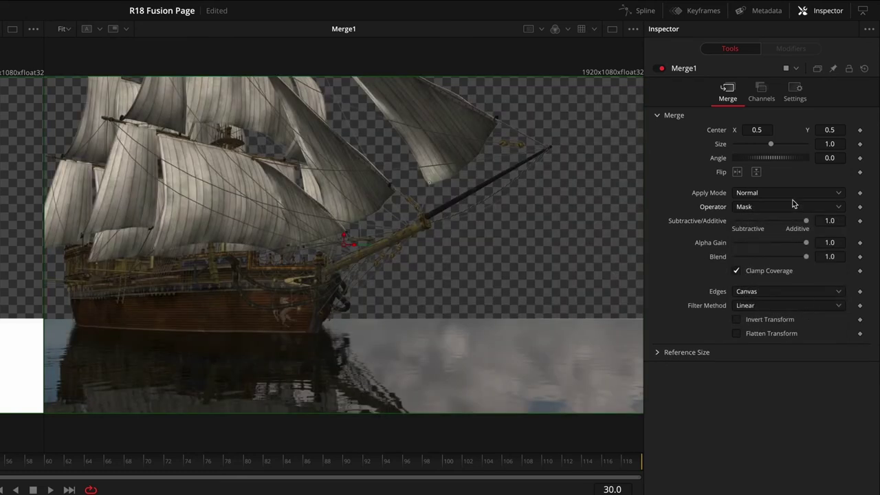
pyautogui.click(794, 205)
pyautogui.click(796, 320)
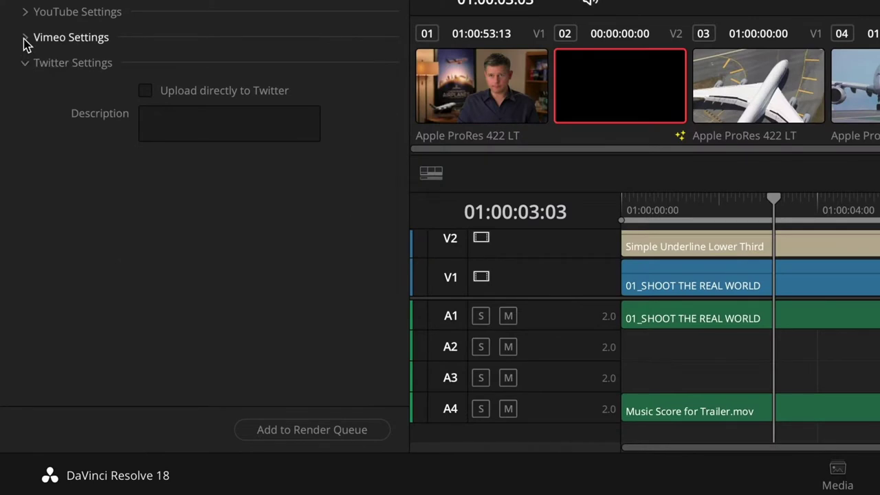
# Step: Expand the Vimeo and YouTube upload settings, then open Quick Export for the trailer timeline
pyautogui.click(9, 323)
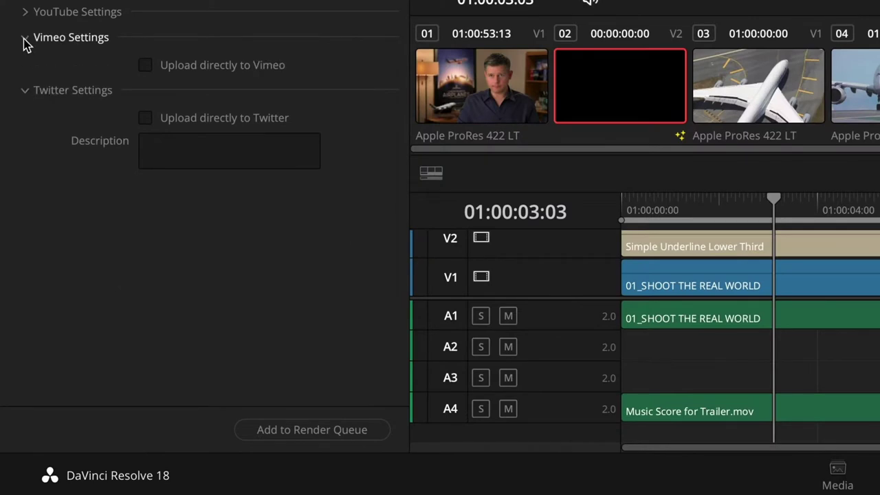
pyautogui.click(23, 14)
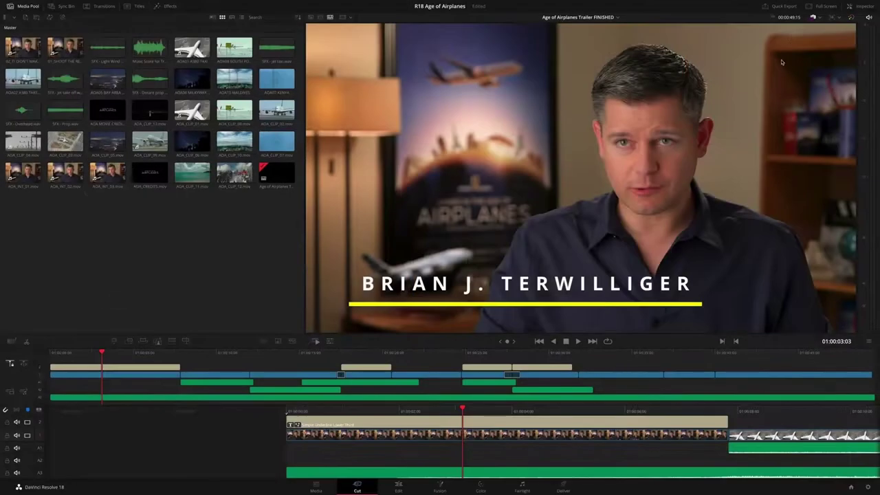
pyautogui.click(796, 7)
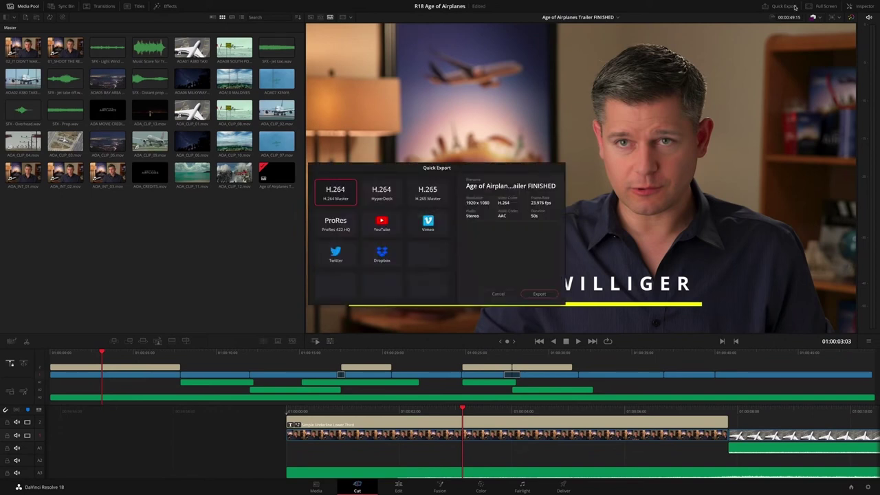